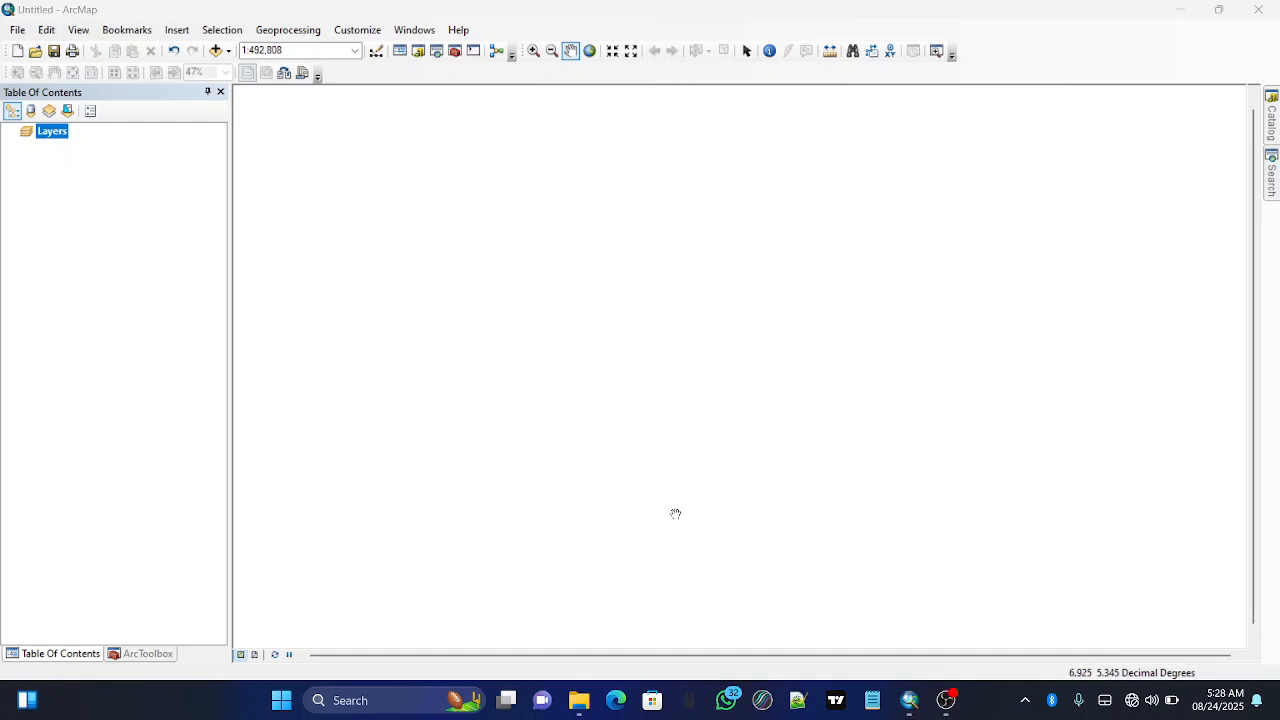
Check the contents of the ArcMap Class folder in File Explorer, then return to ArcMap
left_click(579, 700)
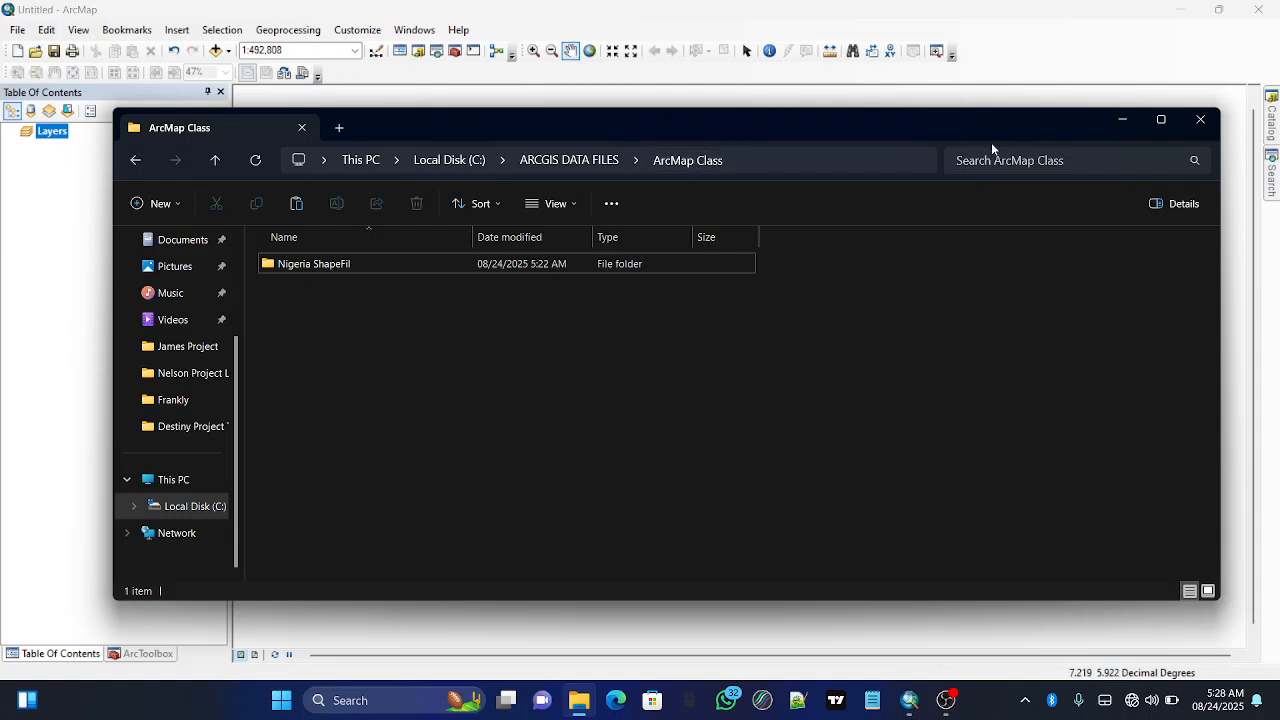
left_click(1123, 120)
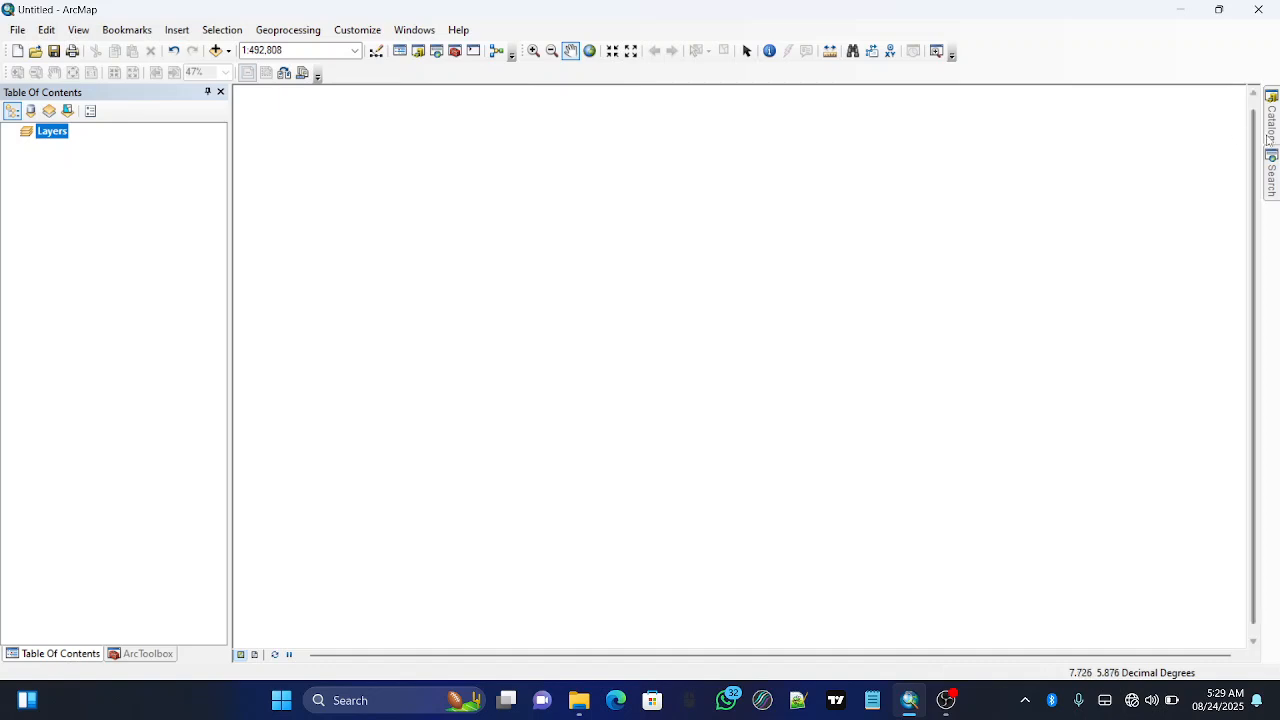
Show the folder connections in the Catalog and collapse the expanded project folder among them
mouse_move(1274, 133)
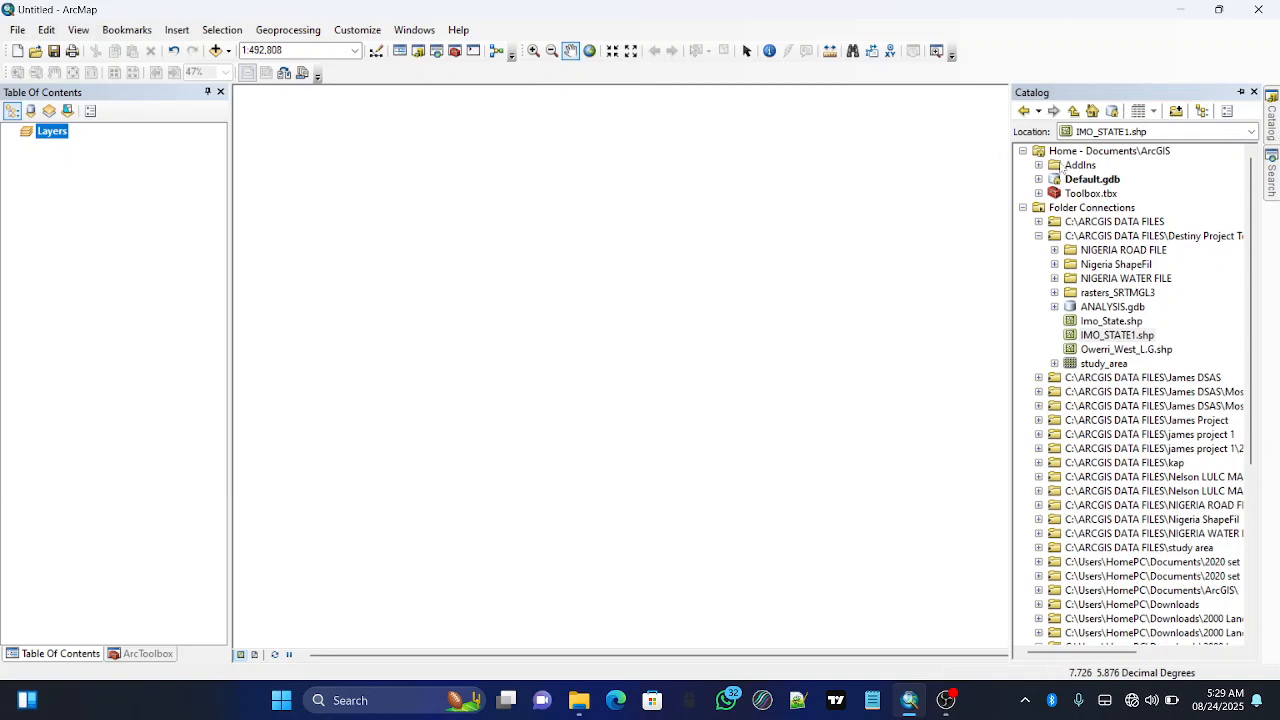
left_click(1022, 208)
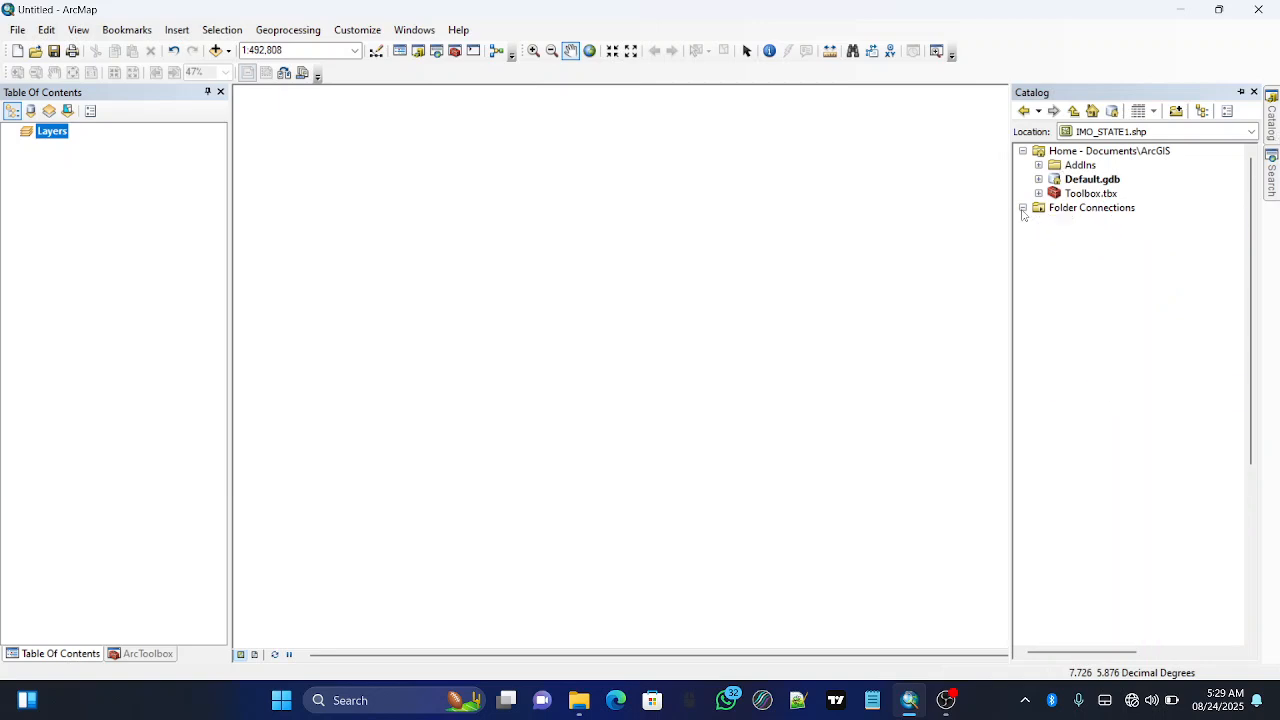
left_click(1048, 210)
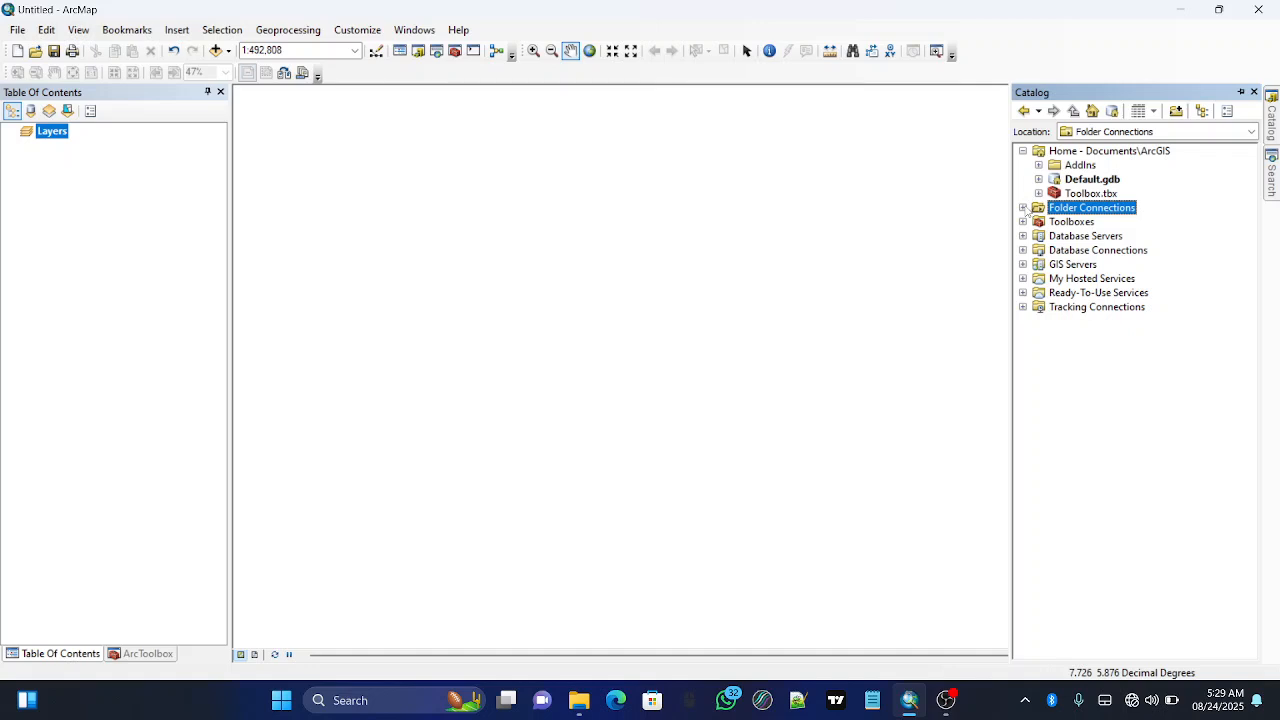
left_click(1022, 208)
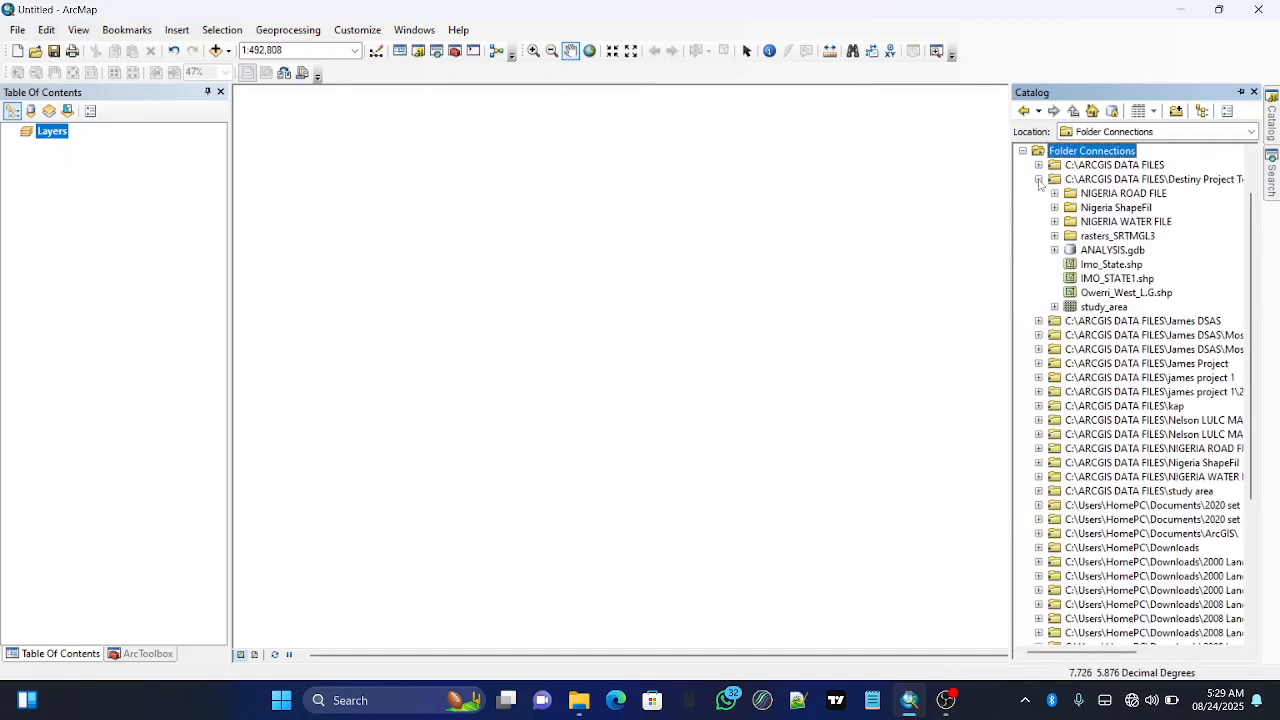
left_click(1038, 180)
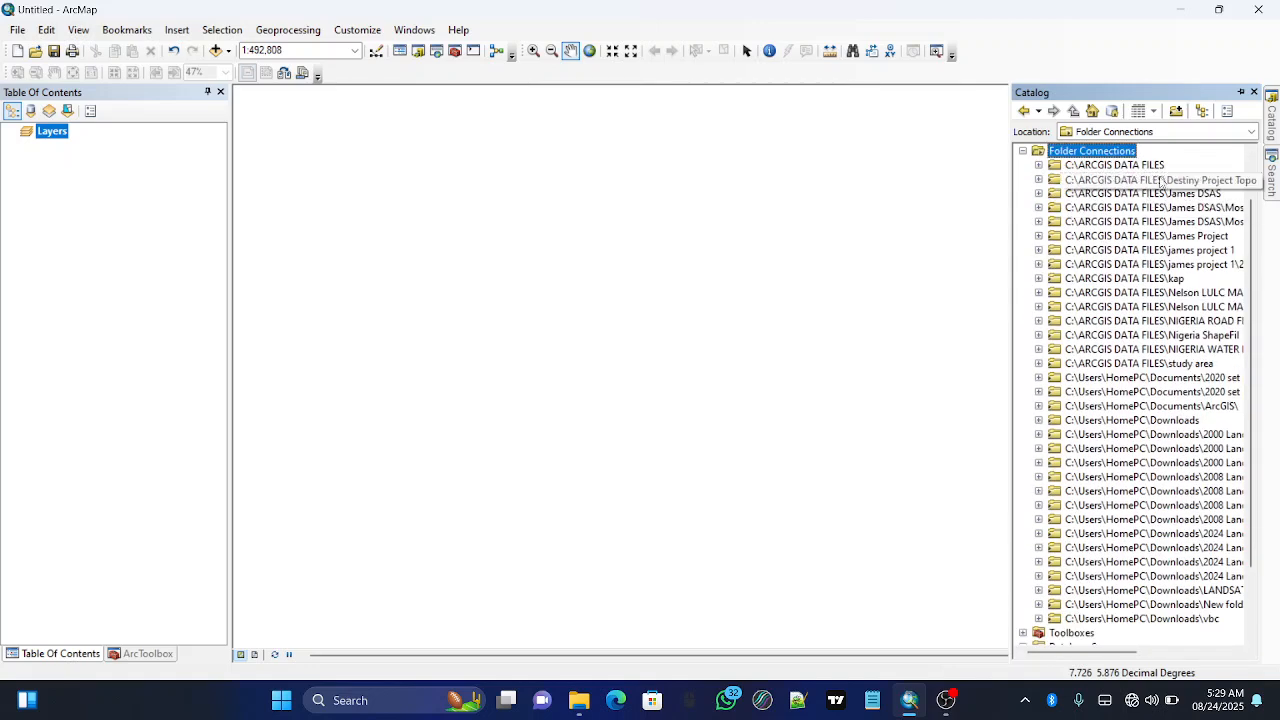
Add a folder connection to C:\ARCGIS DATA FILES\ArcMap Class
left_click(1176, 112)
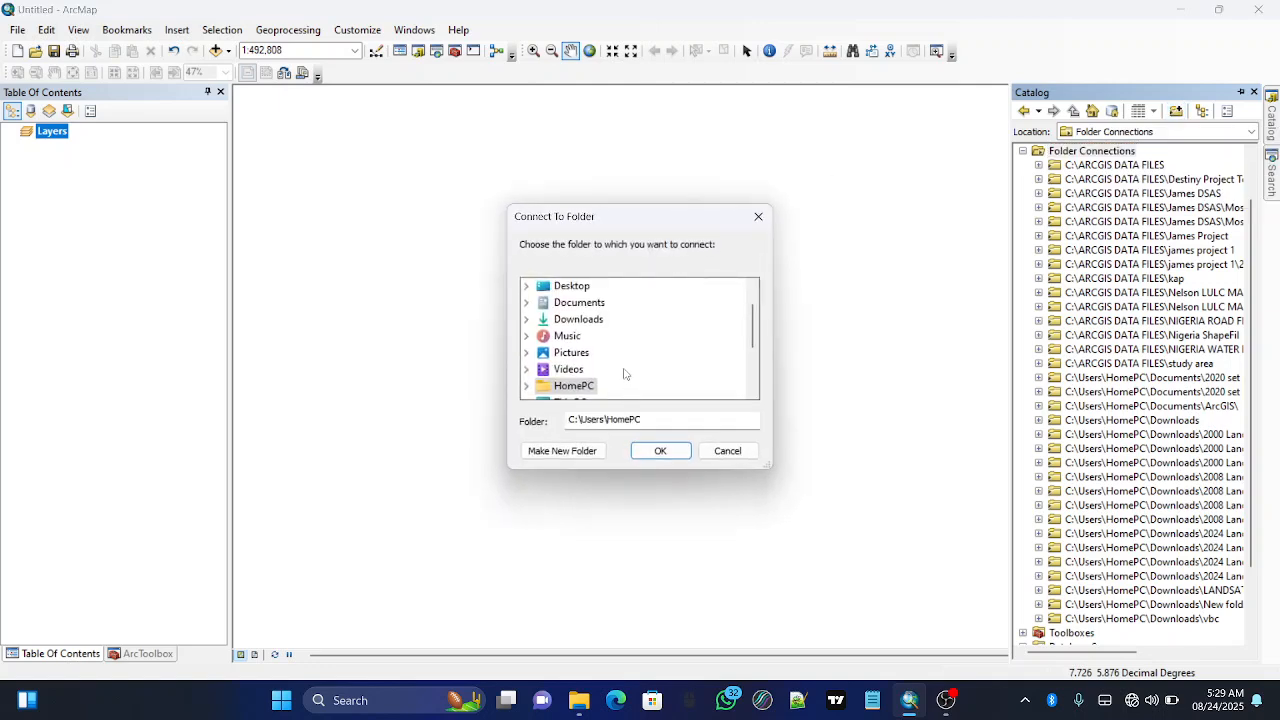
scroll(625, 355, "down", 2)
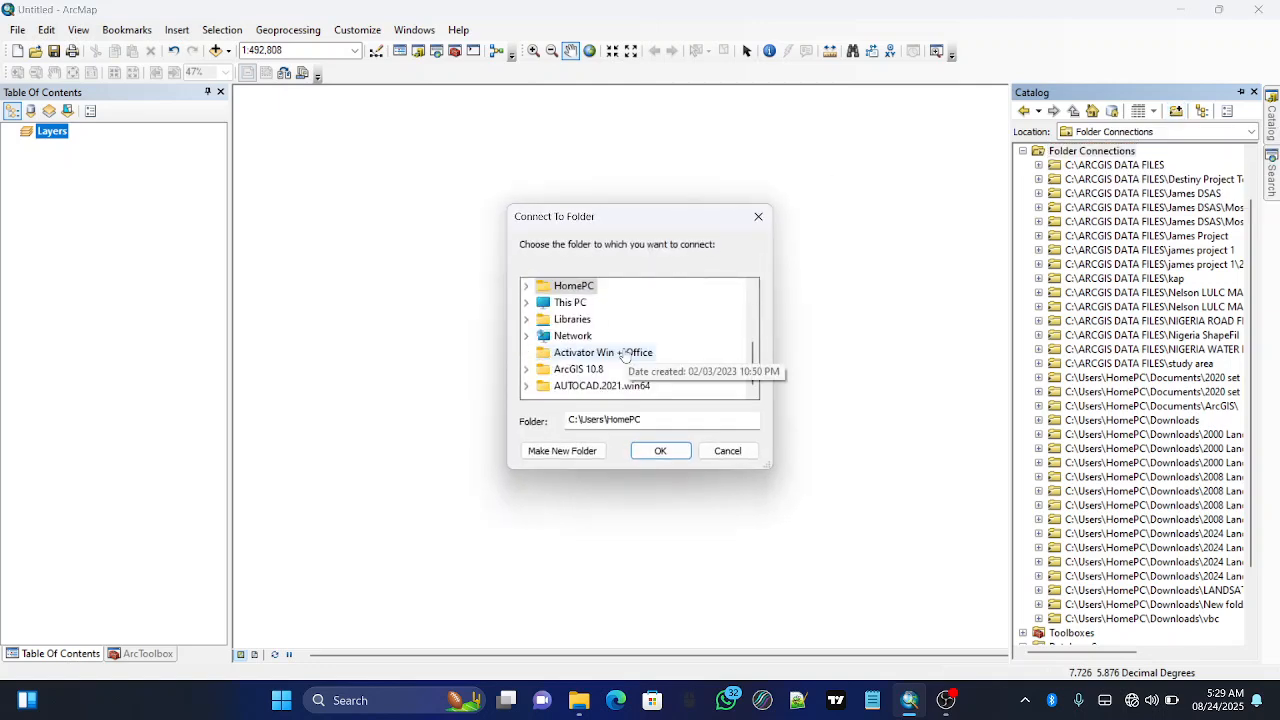
double_click(572, 302)
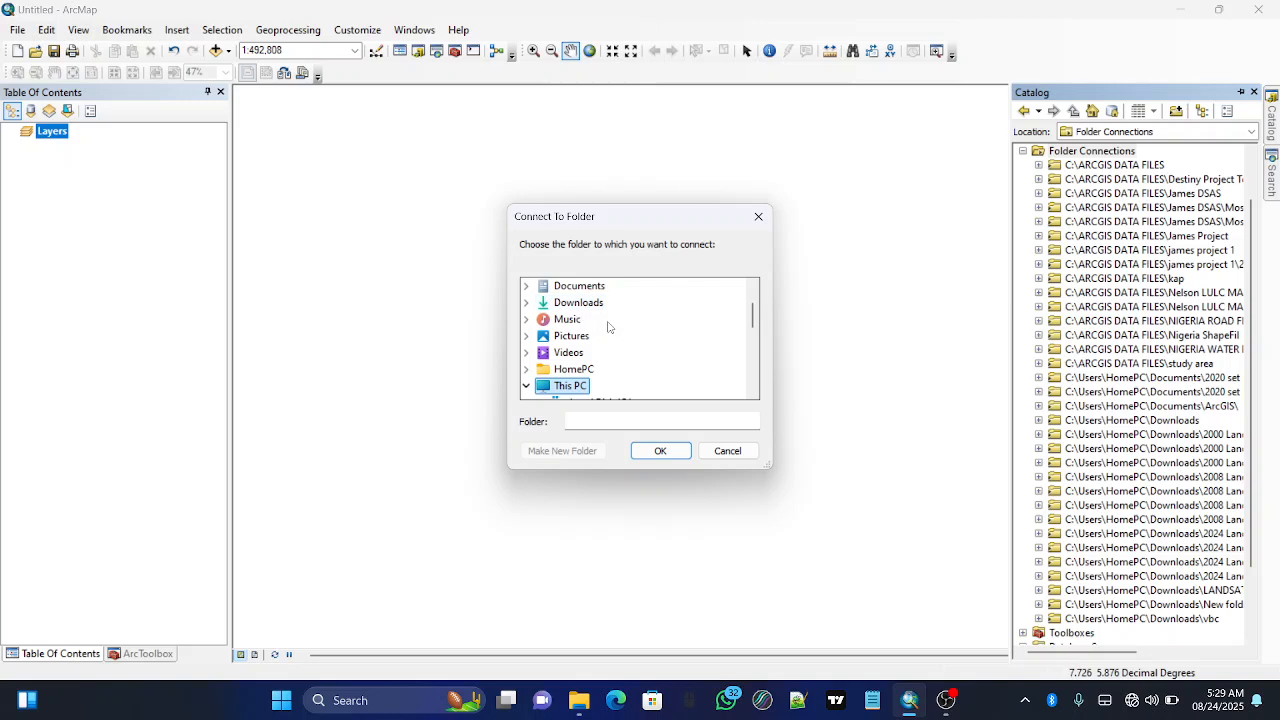
scroll(604, 325, "down", 2)
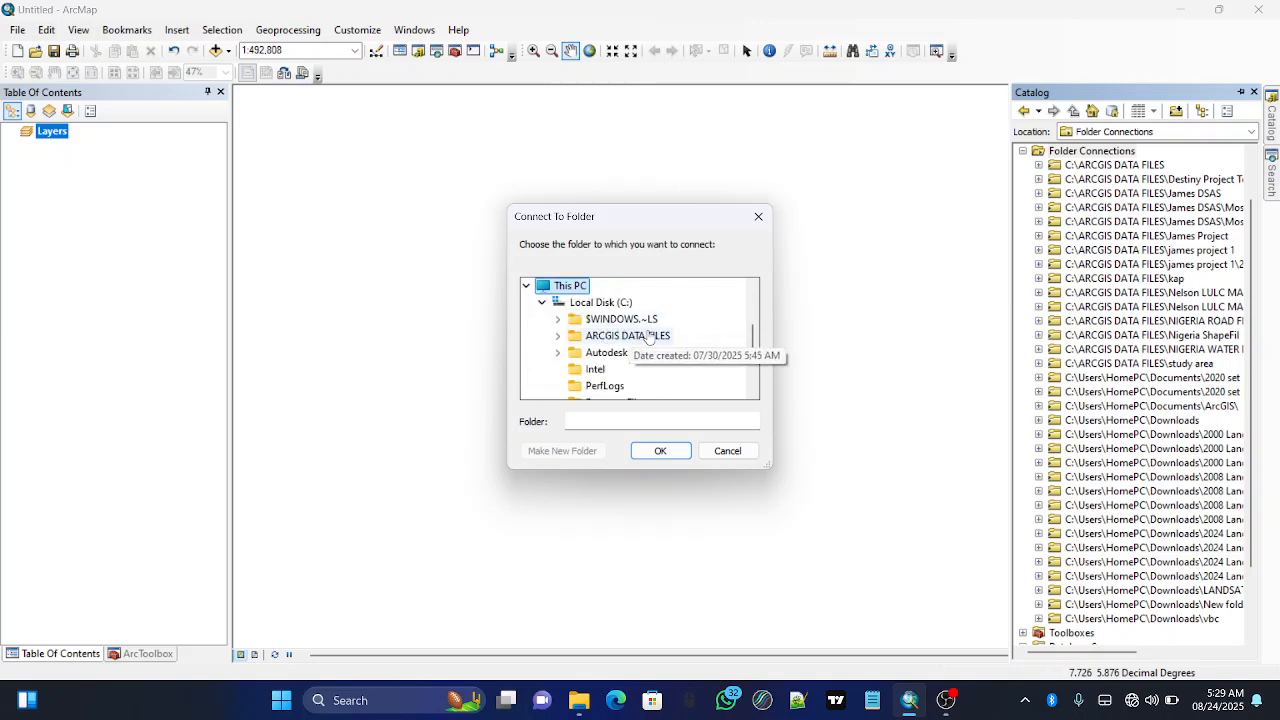
double_click(648, 336)
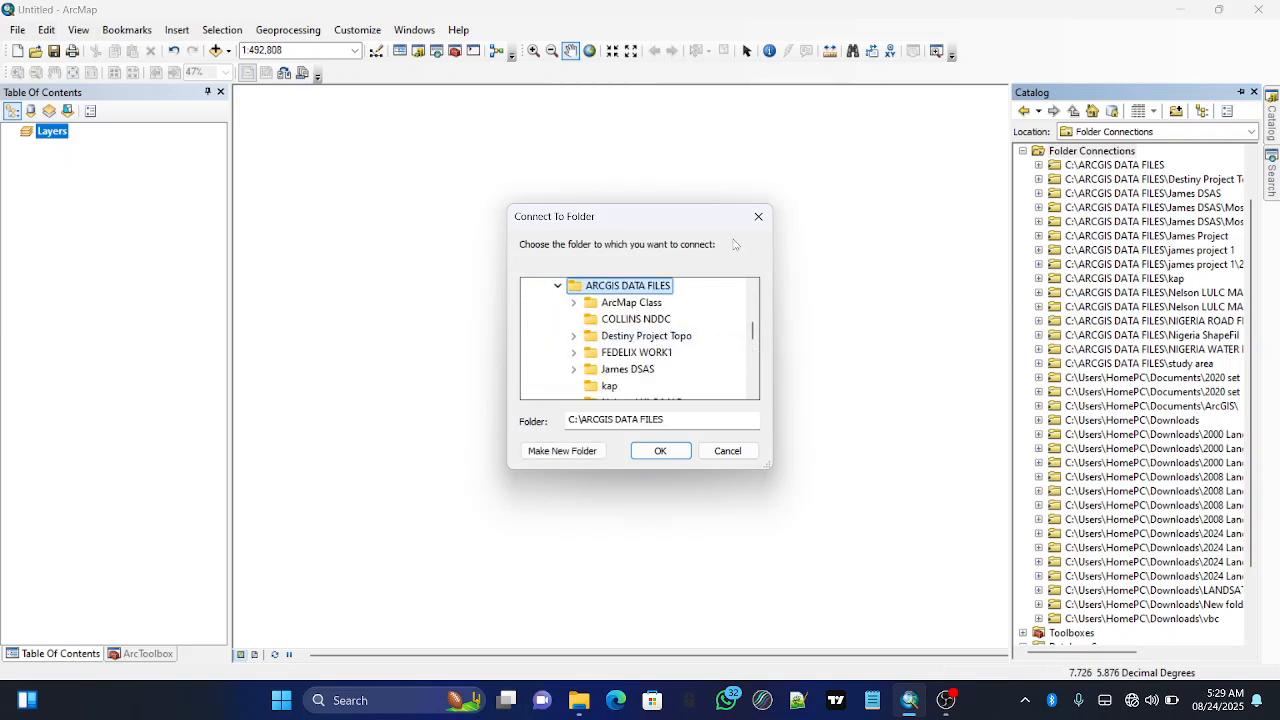
double_click(644, 306)
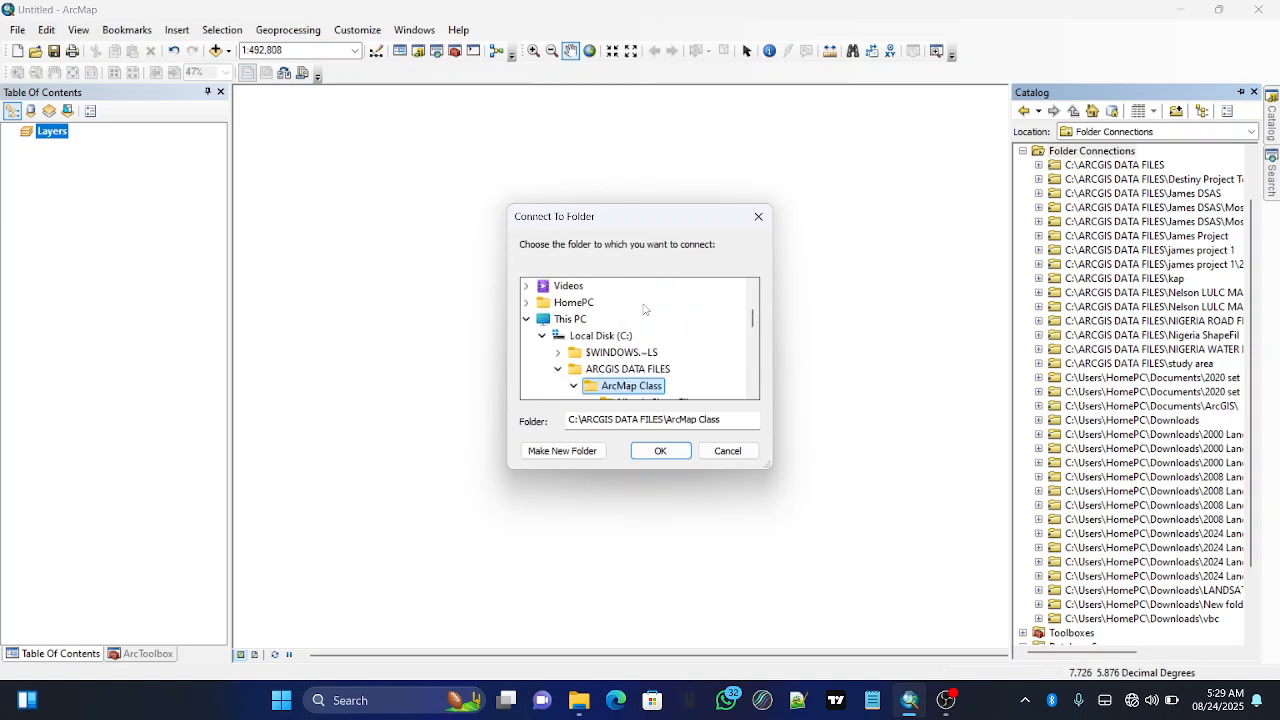
left_click(676, 451)
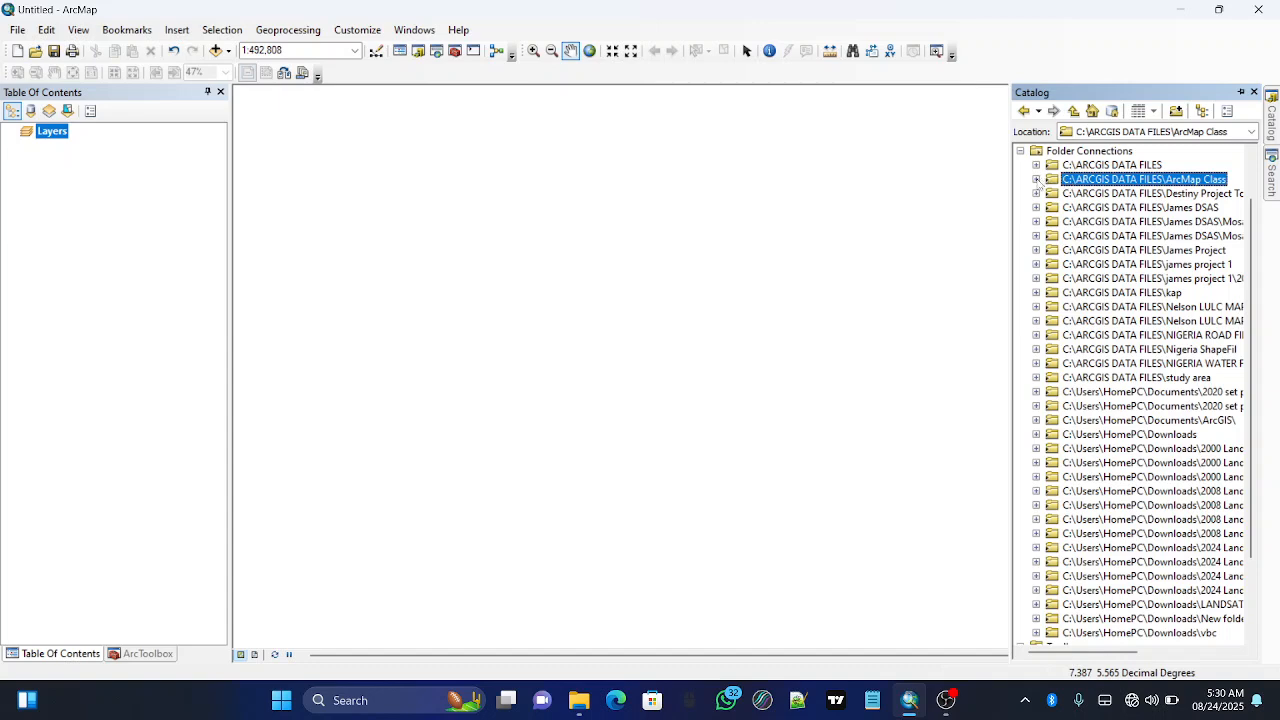
Expand the ArcMap Class folder connection to view its contents, and close the Catalog
left_click(1036, 179)
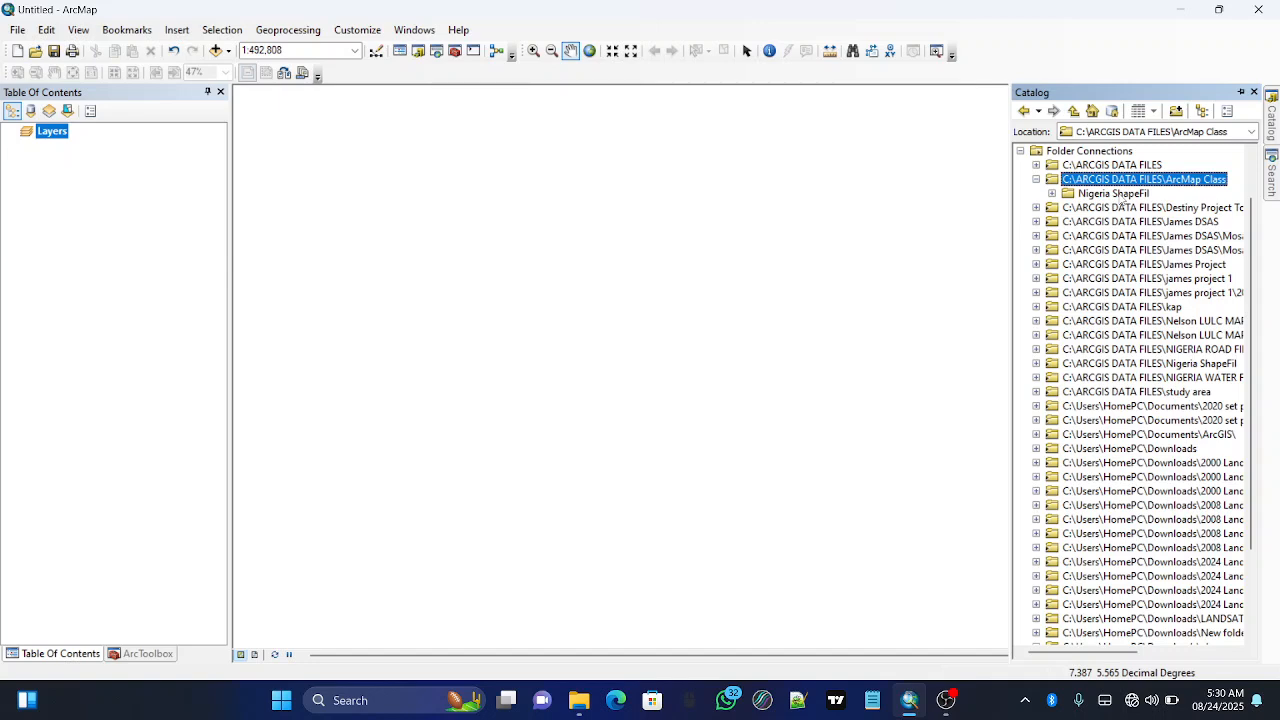
left_click(1240, 93)
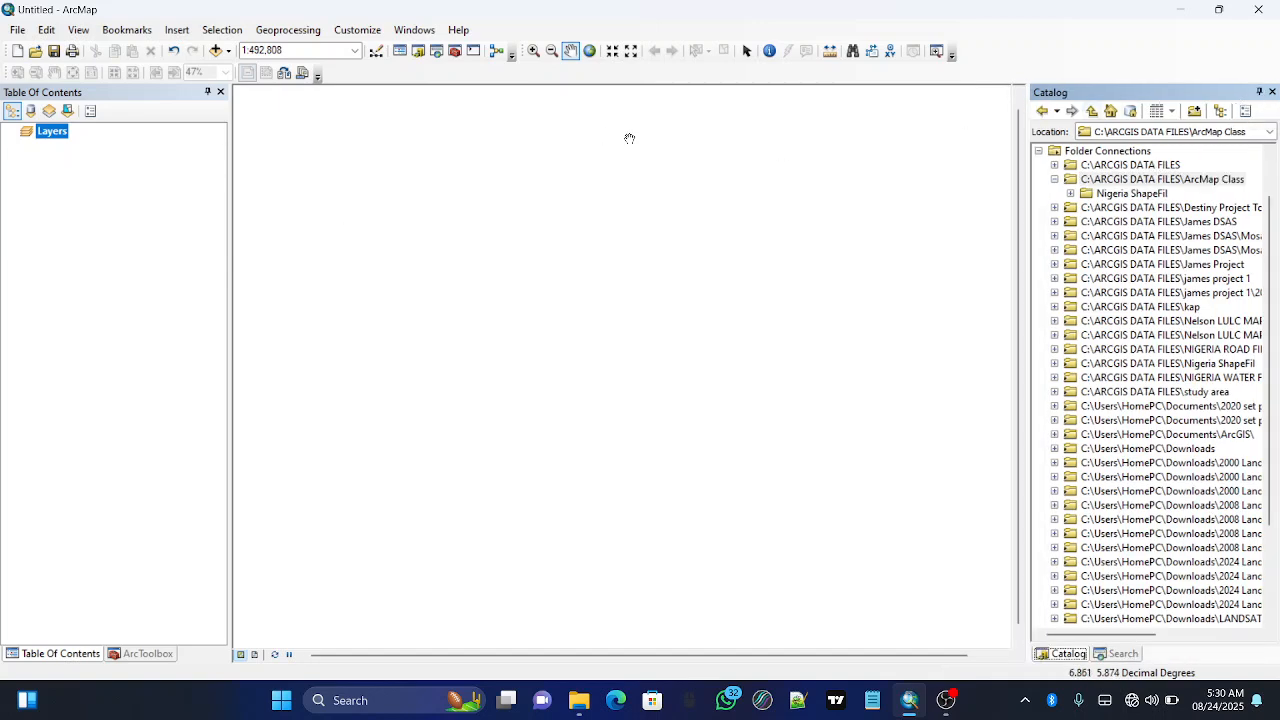
left_click(1259, 91)
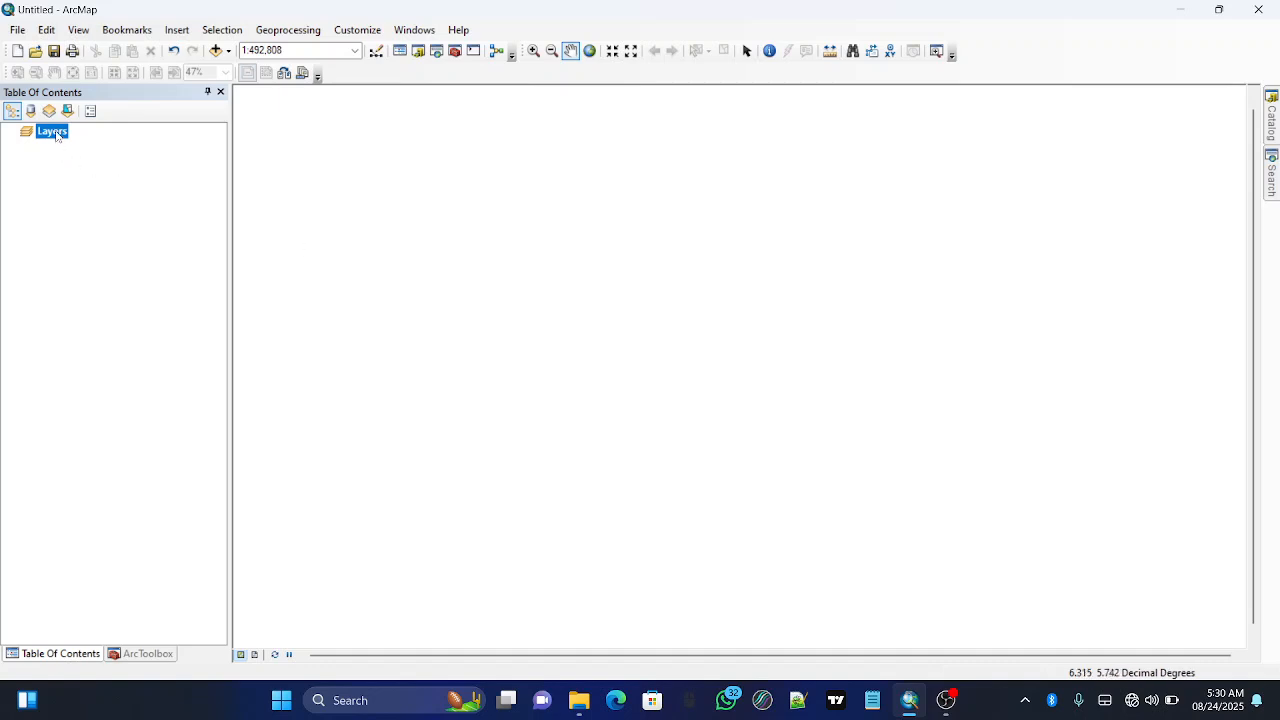
Examine the coordinate system in the Layers data frame's properties and close them without changes
left_click(88, 193)
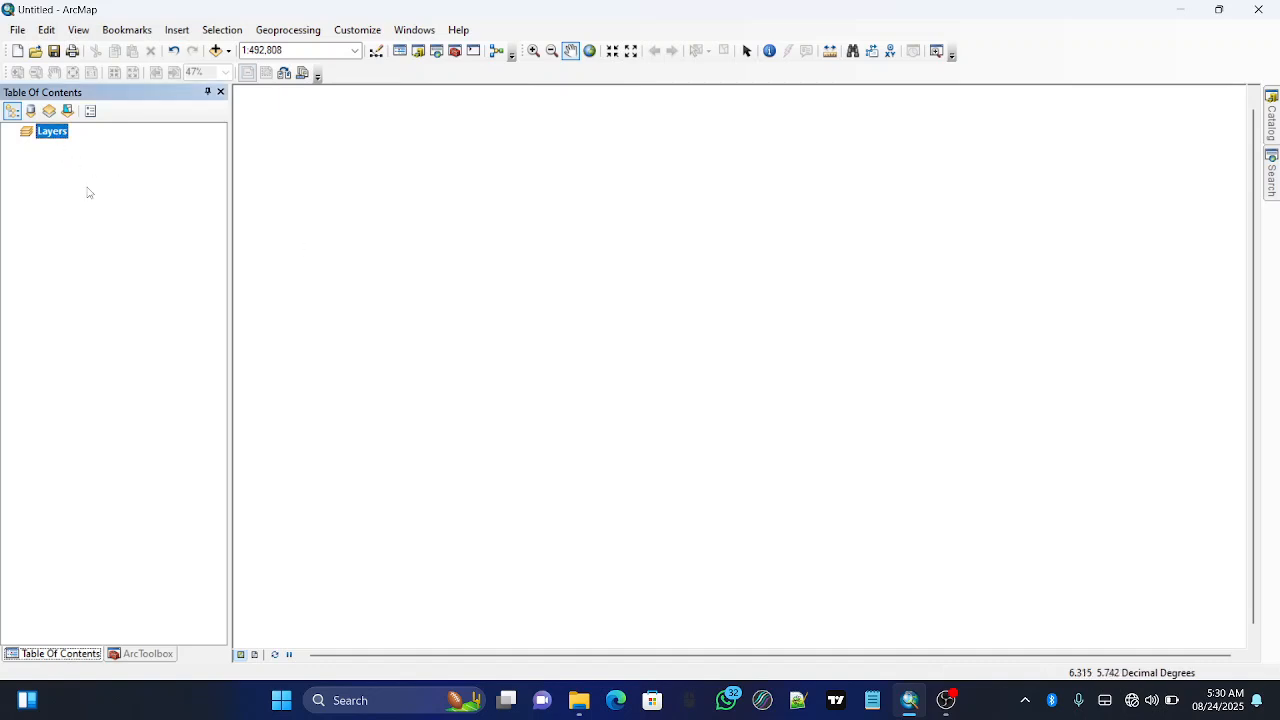
left_click(55, 132)
left_click(117, 168)
left_click(51, 131)
double_click(51, 131)
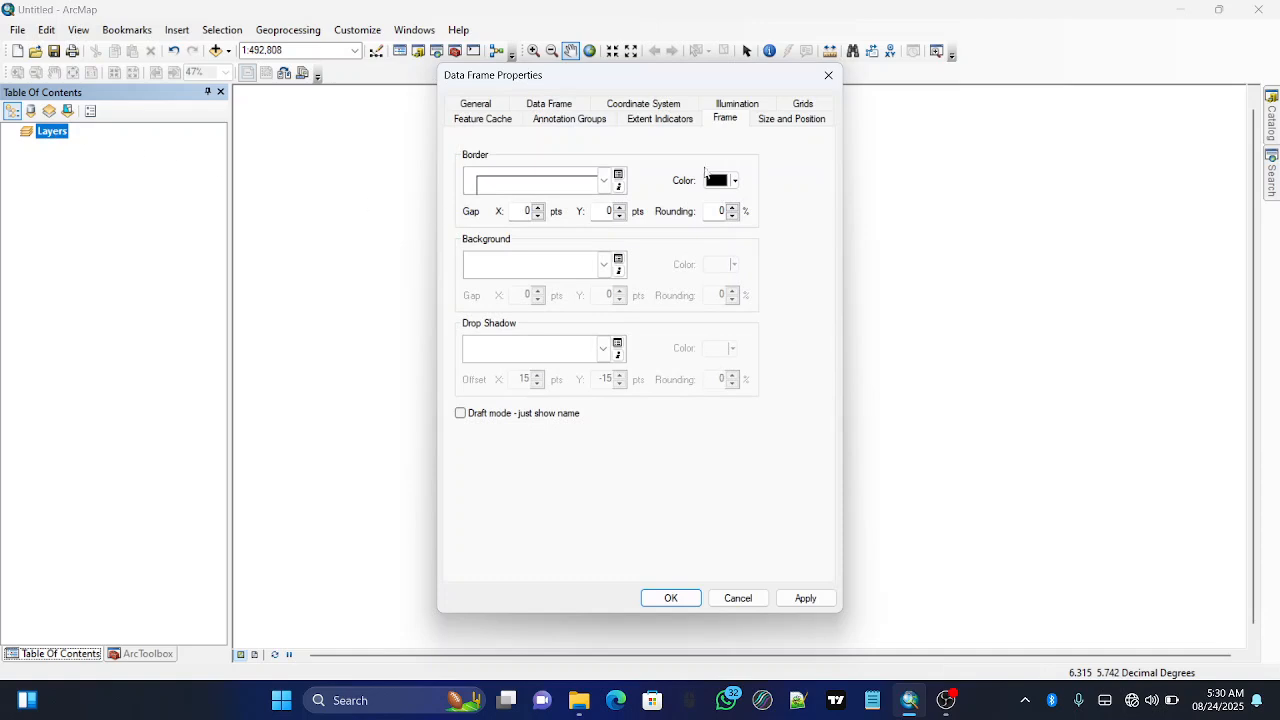
left_click(655, 106)
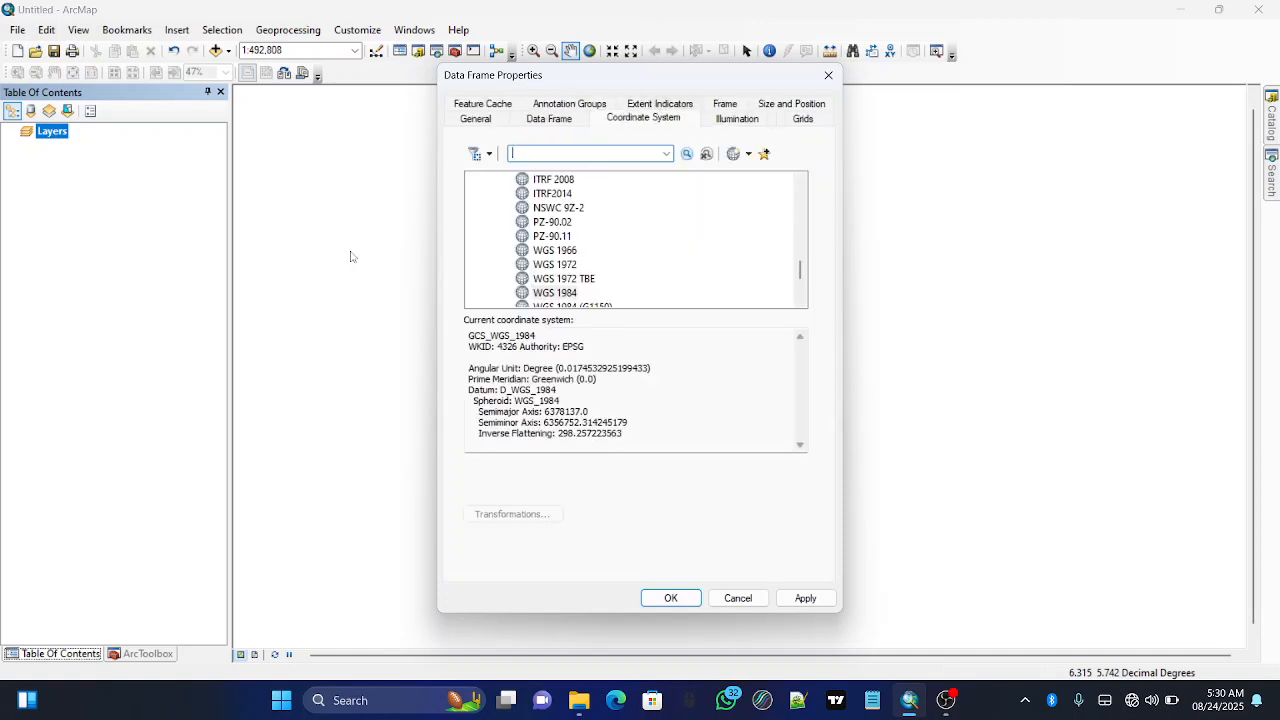
left_click(828, 76)
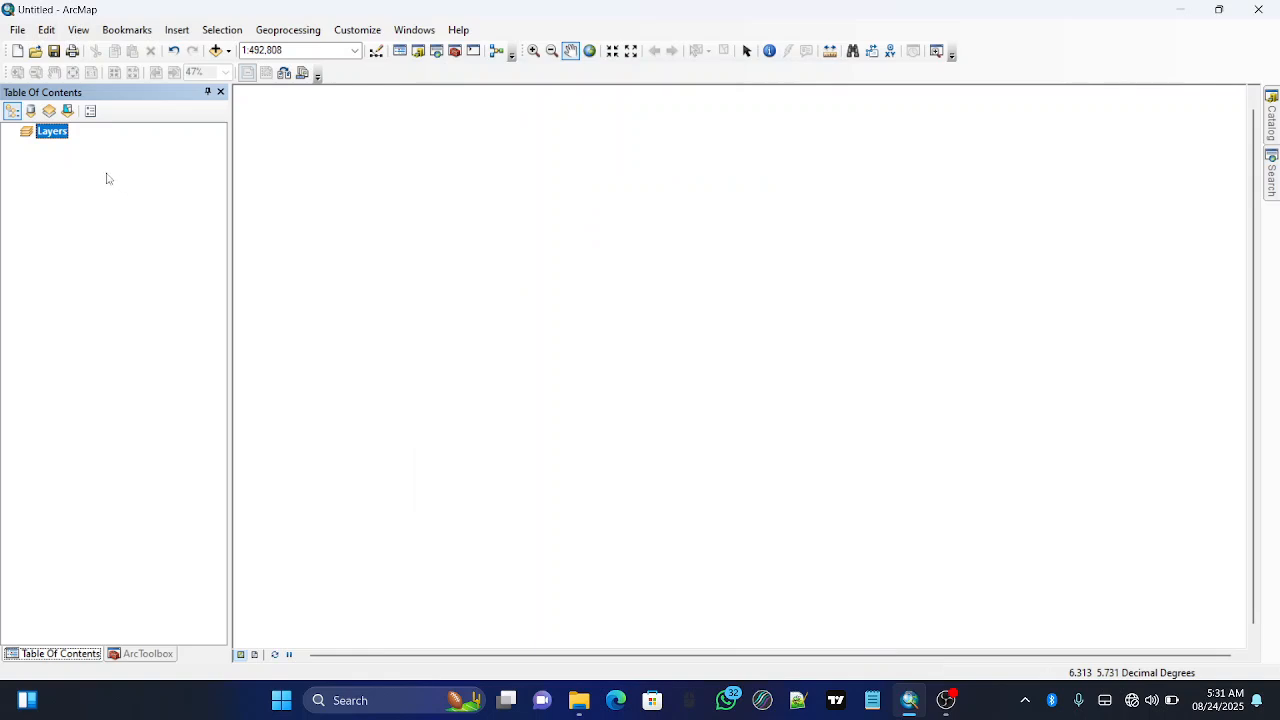
Reopen the Layers data frame's coordinate system settings and collapse the Geographic Coordinate Systems folder
right_click(57, 136)
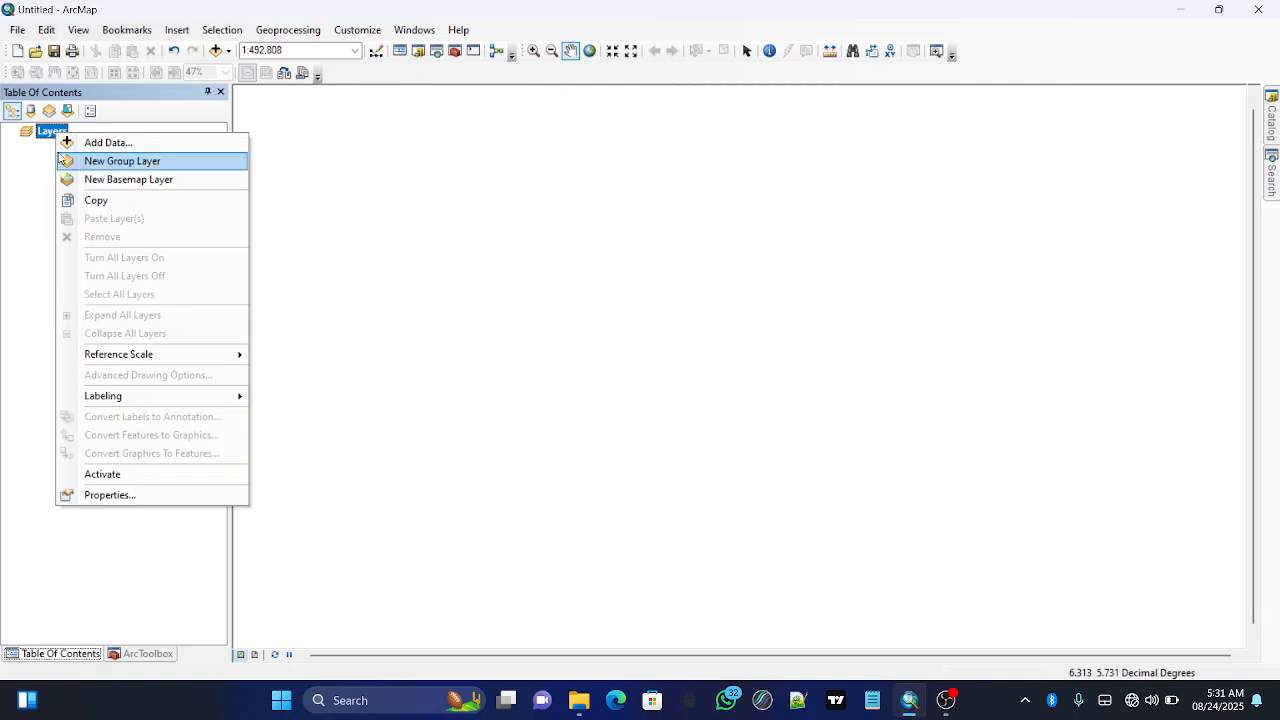
left_click(113, 496)
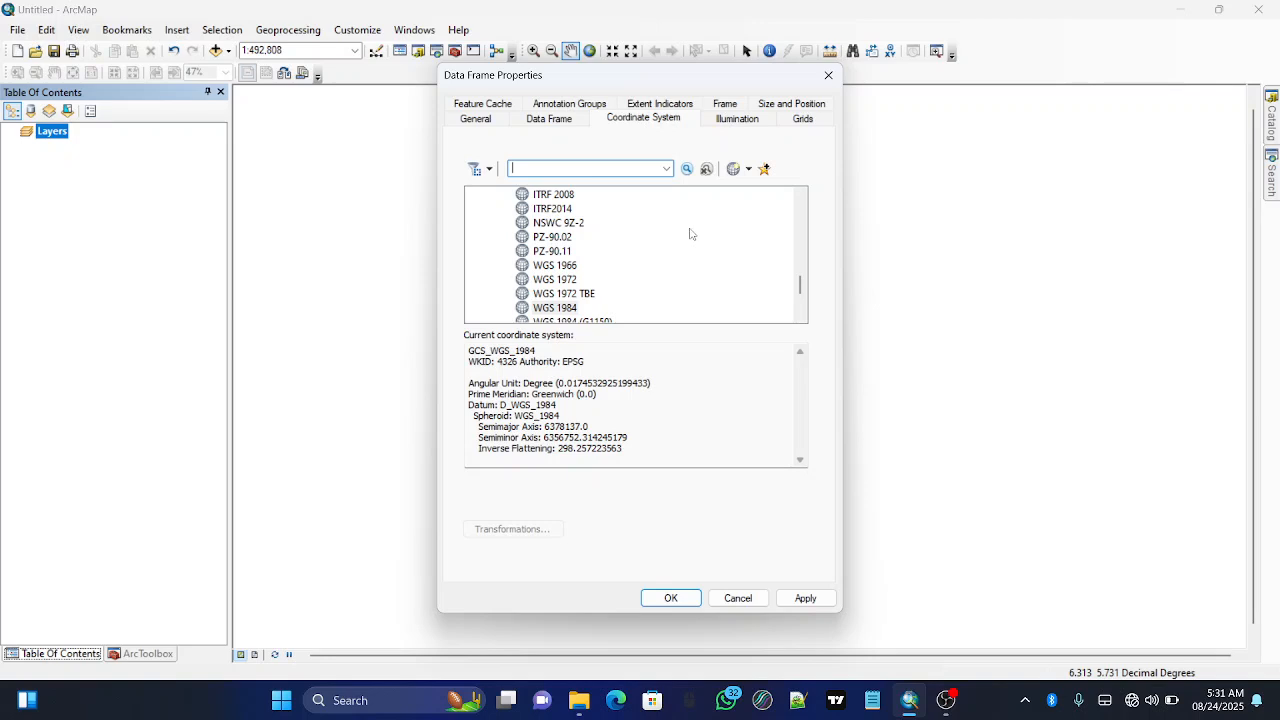
left_click(802, 194)
left_click(802, 194)
left_click(802, 194)
left_click(802, 194)
left_click(802, 194)
left_click(802, 194)
left_click(802, 194)
left_click(802, 194)
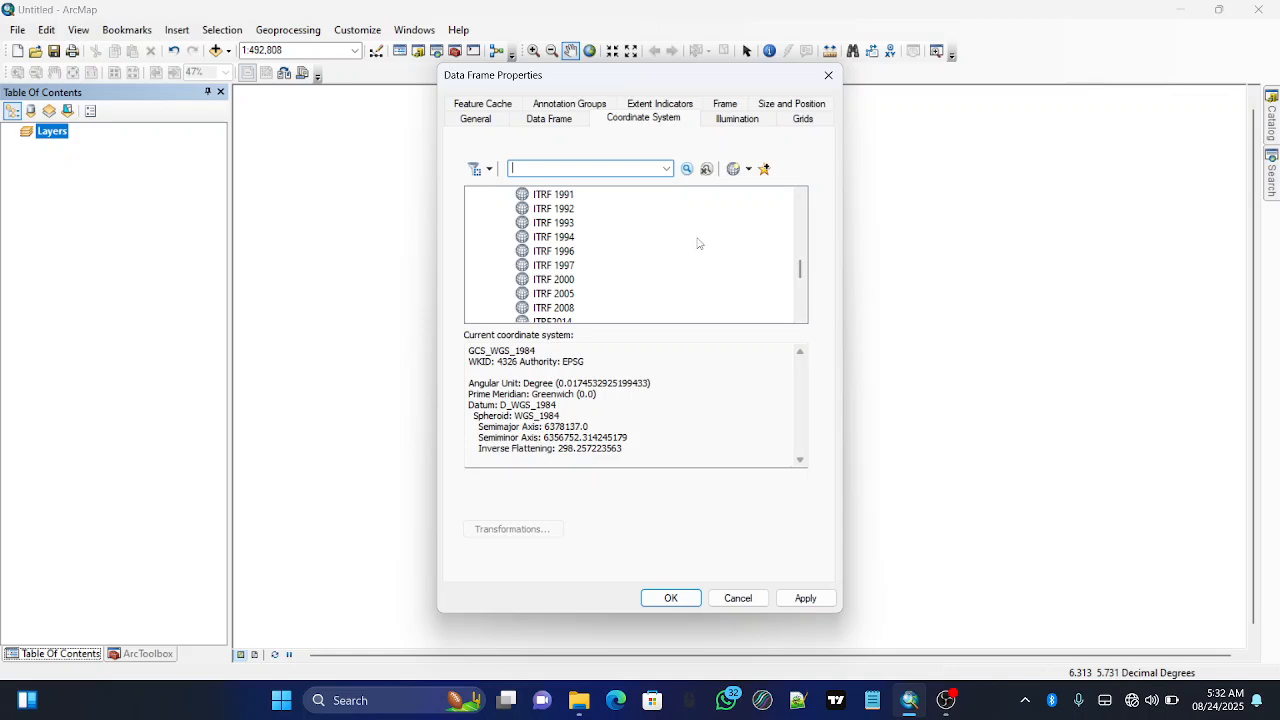
scroll(699, 243, "up", 10)
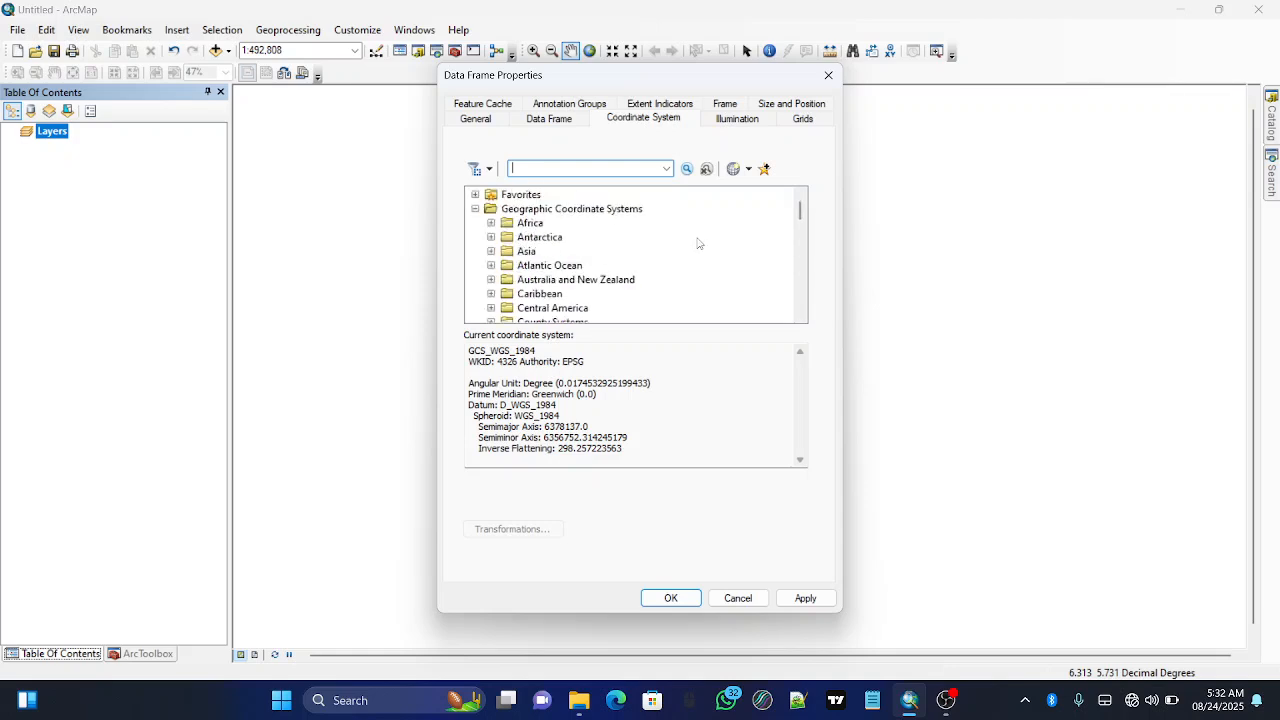
left_click(474, 209)
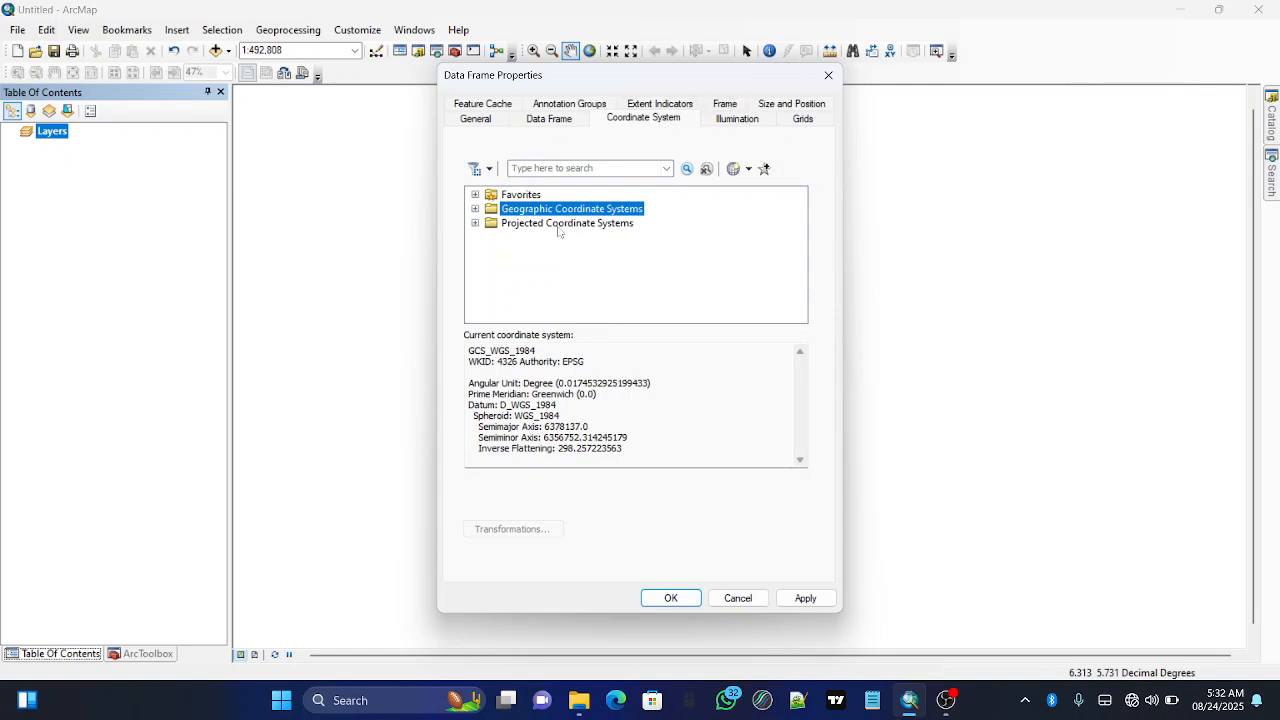
Expand the Northern Hemisphere zones of WGS 1984 under UTM in the Projected Coordinate Systems
left_click(475, 226)
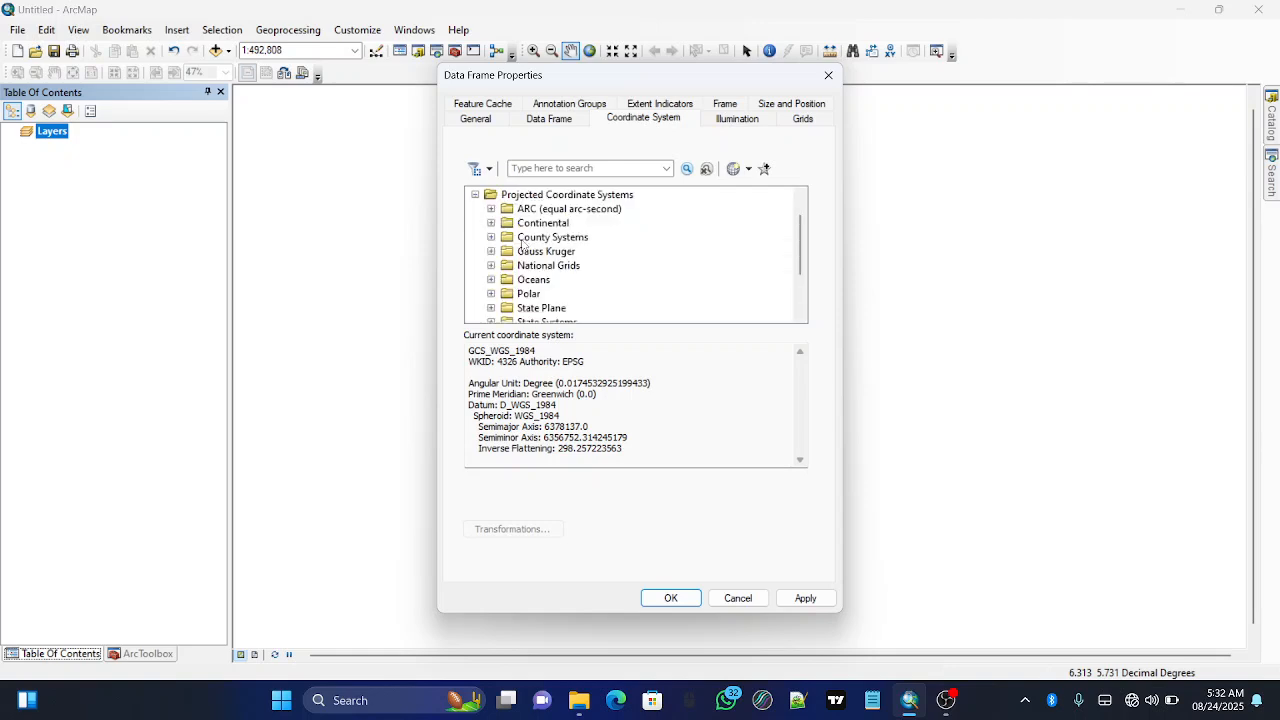
scroll(521, 244, "down", 1)
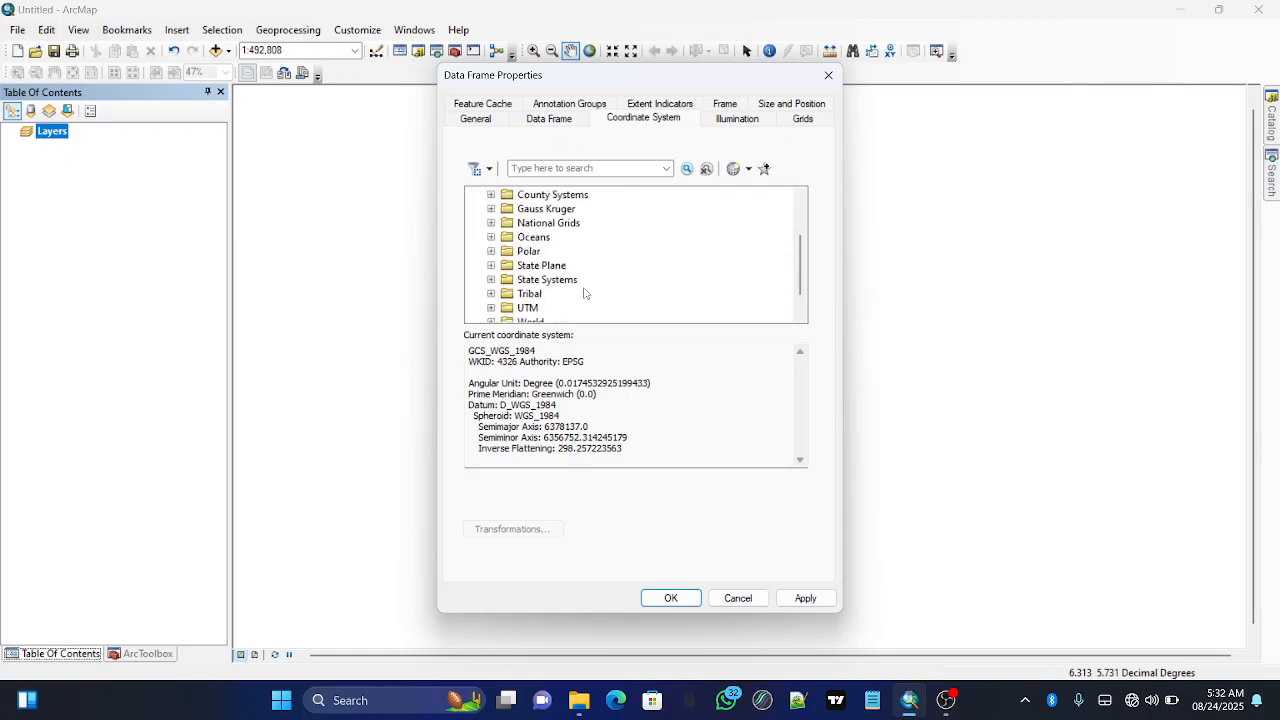
scroll(647, 217, "down", 1)
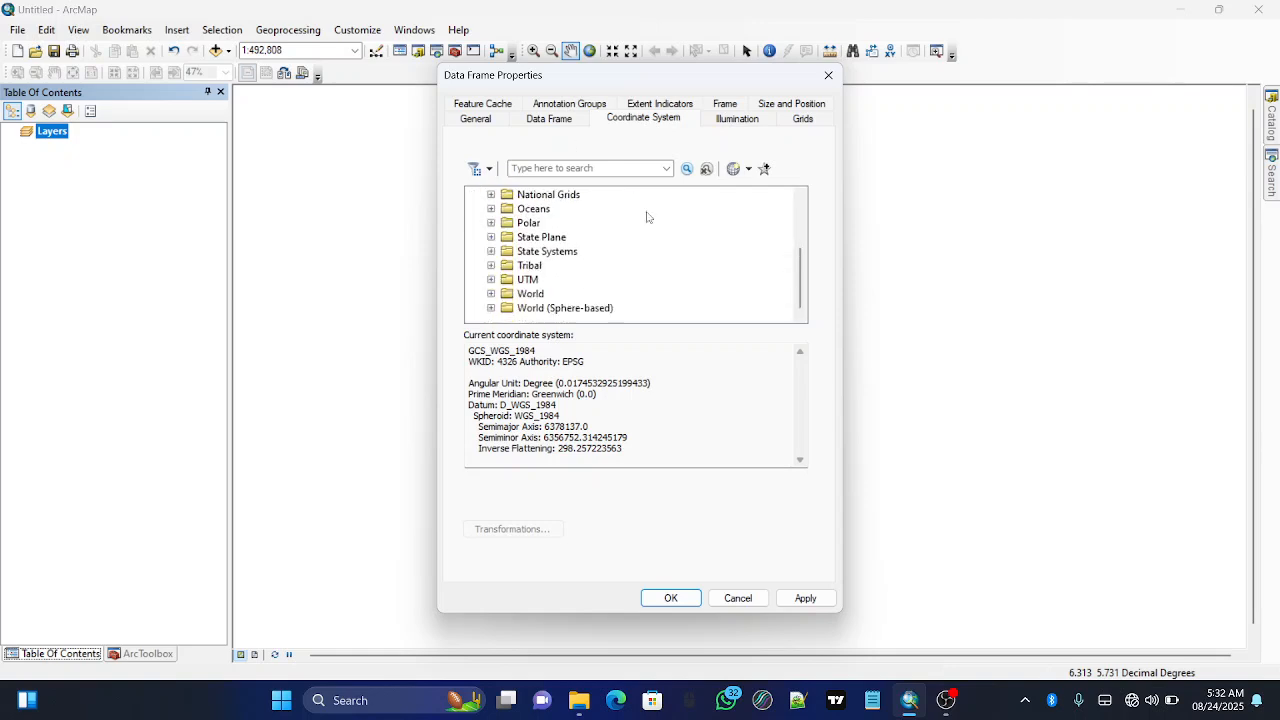
left_click(490, 280)
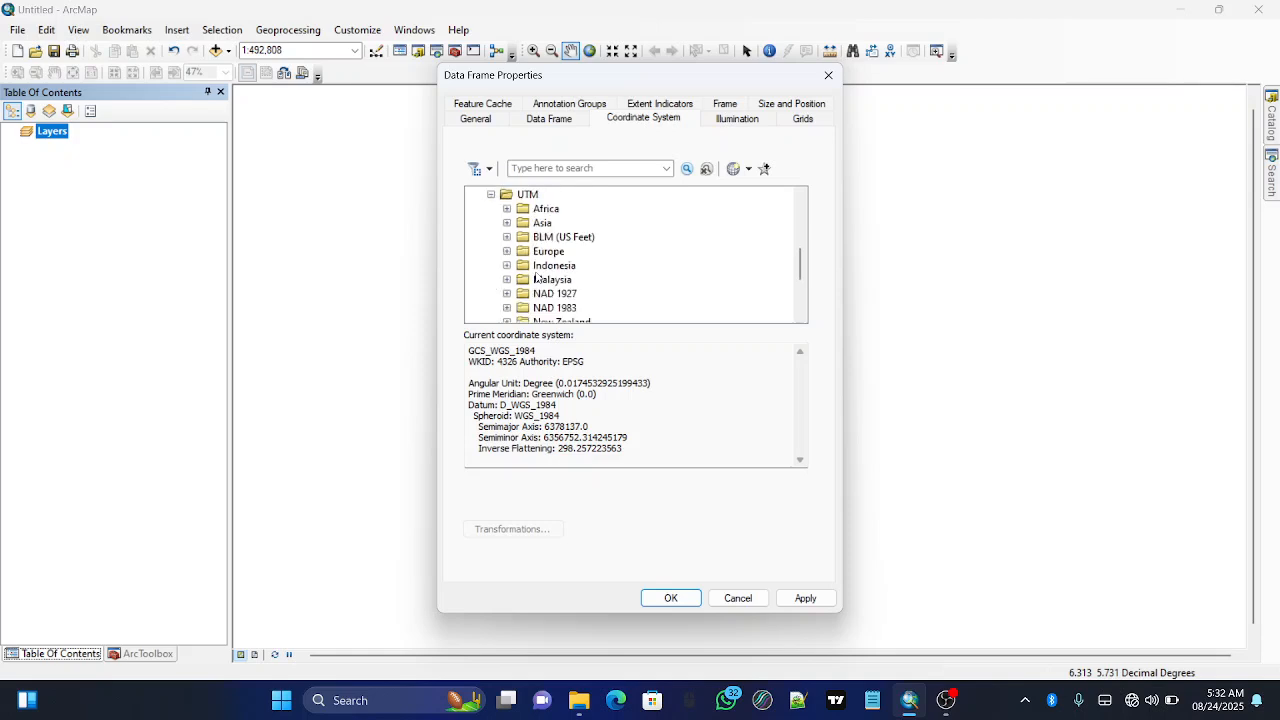
scroll(537, 277, "down", 1)
left_click(535, 270)
scroll(550, 256, "down", 2)
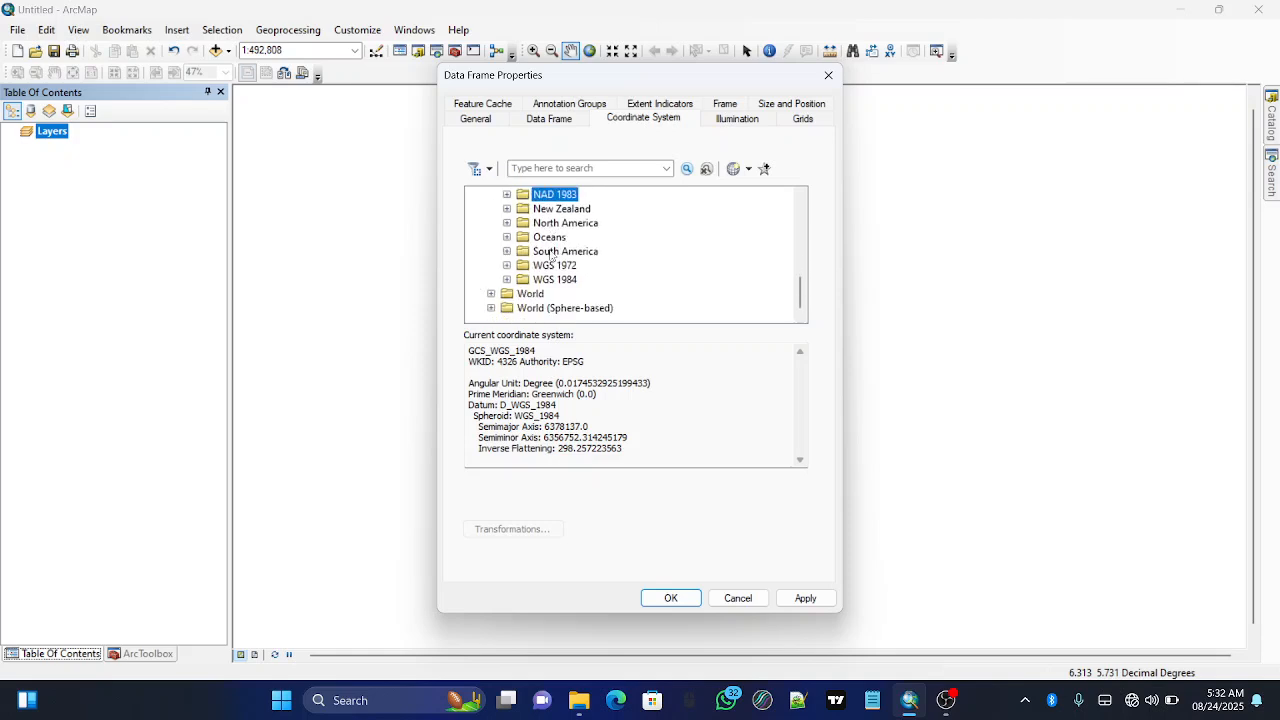
double_click(560, 280)
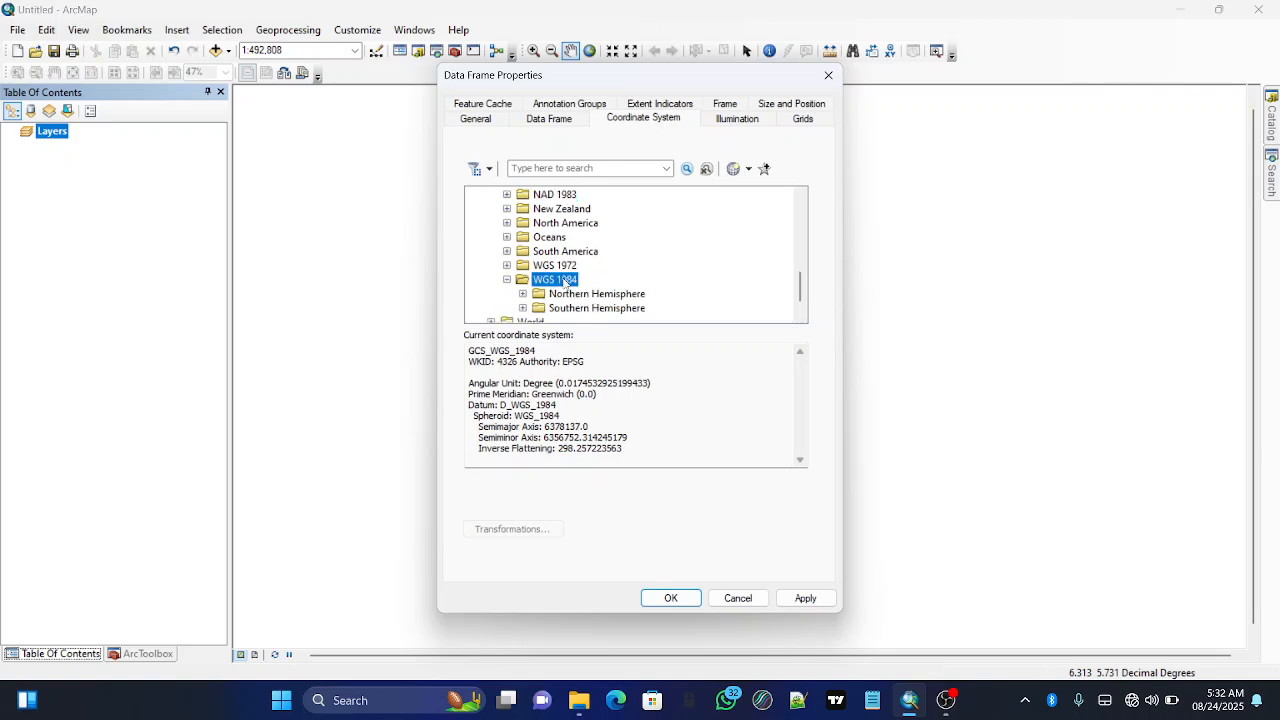
double_click(590, 295)
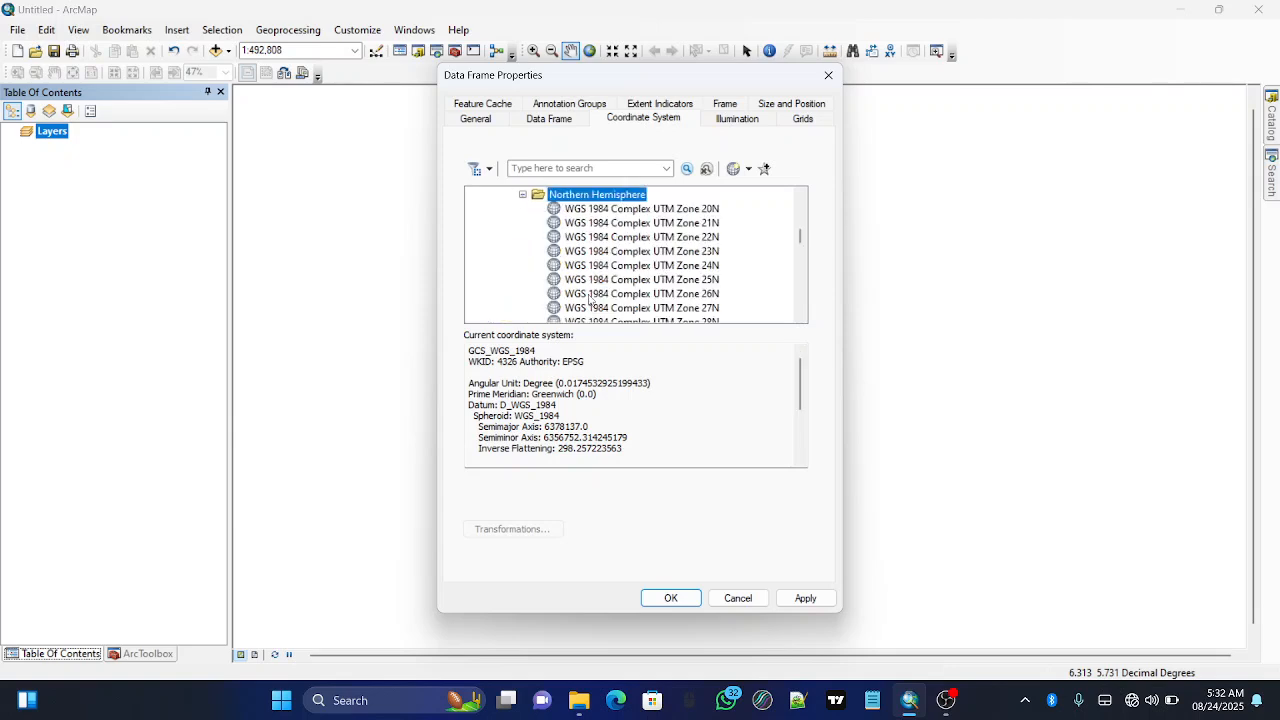
Preview the WGS 1984 Complex UTM Zone 26N and WGS 1984 UTM Zone 10N coordinate systems in the northern zone list
left_click(590, 296)
scroll(642, 285, "down", 3)
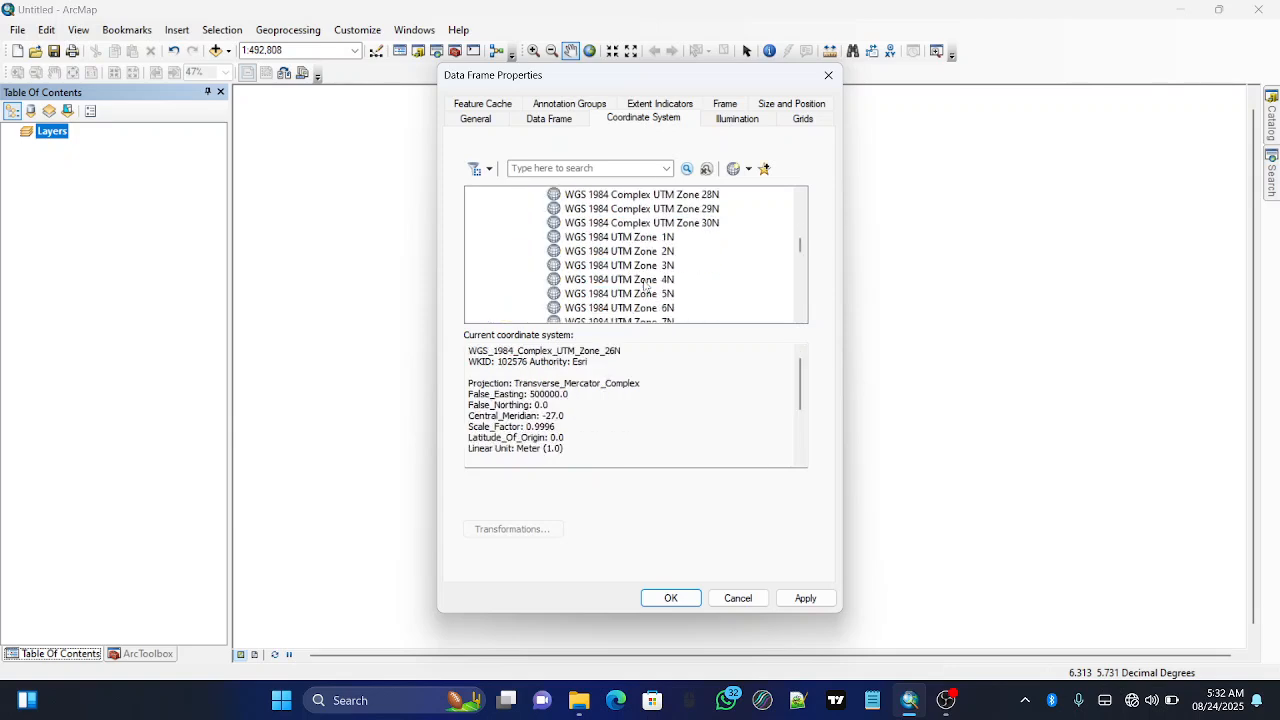
scroll(645, 285, "up", 1)
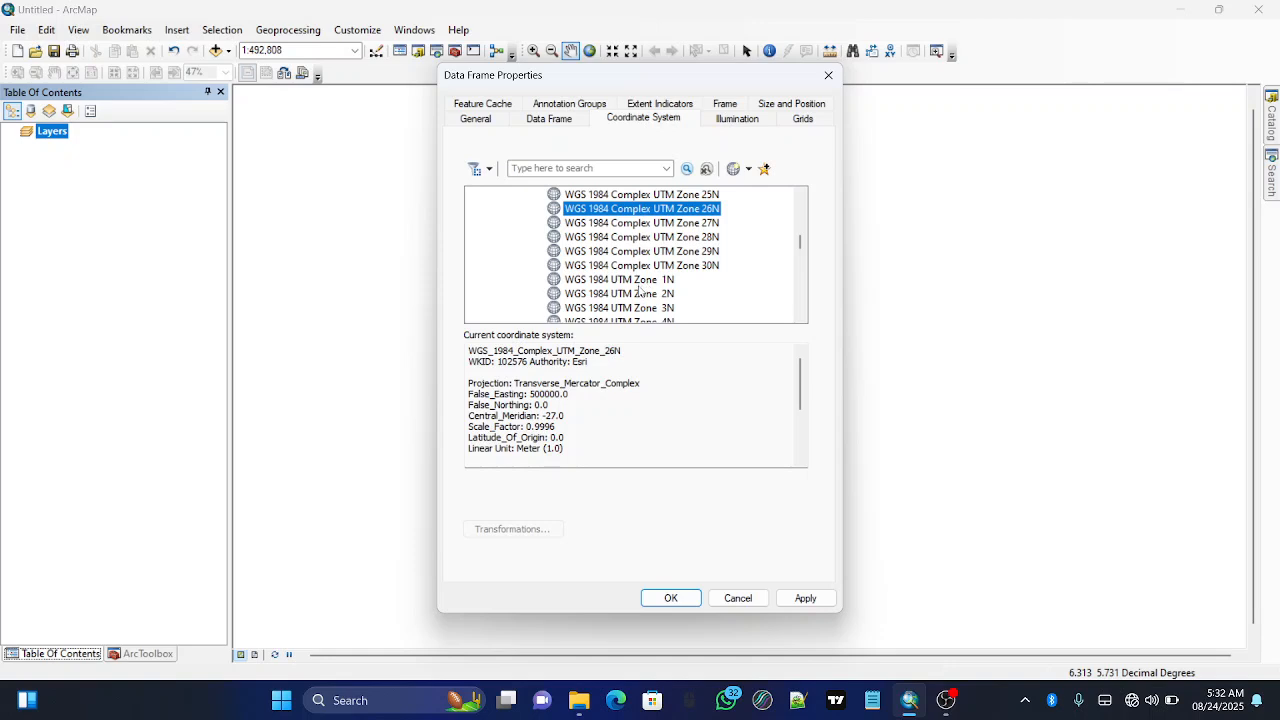
scroll(646, 286, "down", 7)
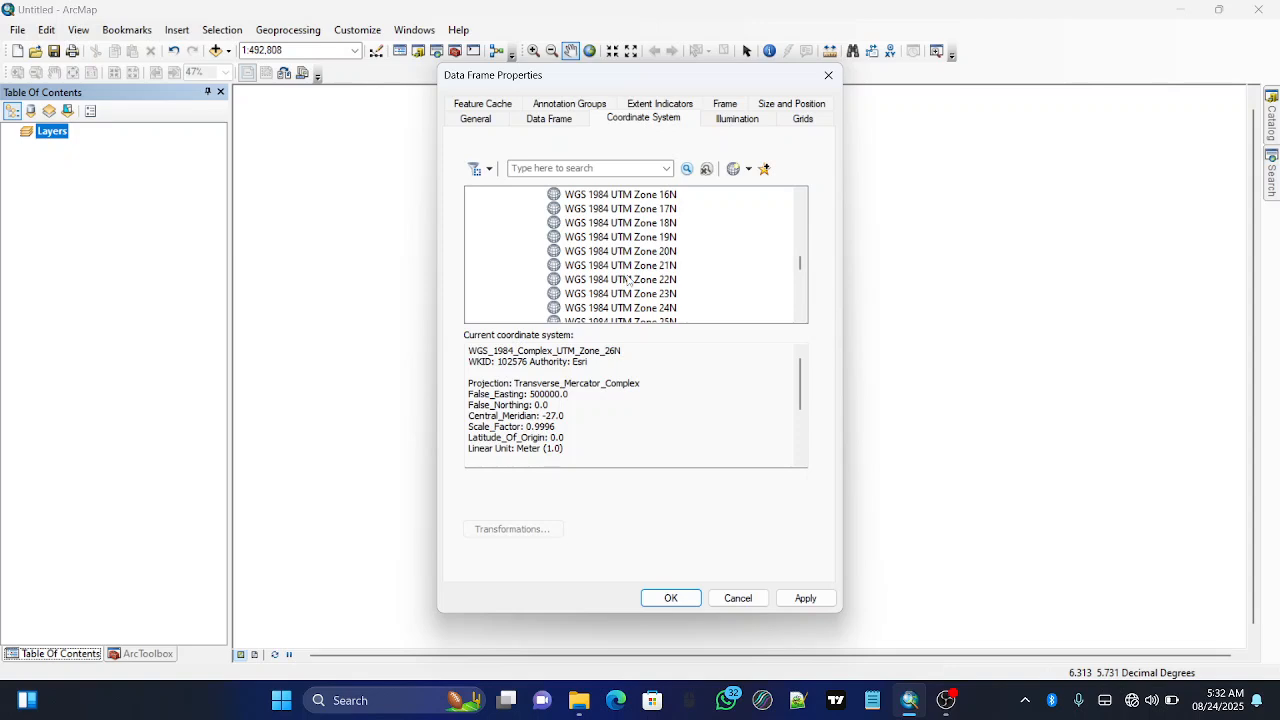
scroll(627, 282, "up", 4)
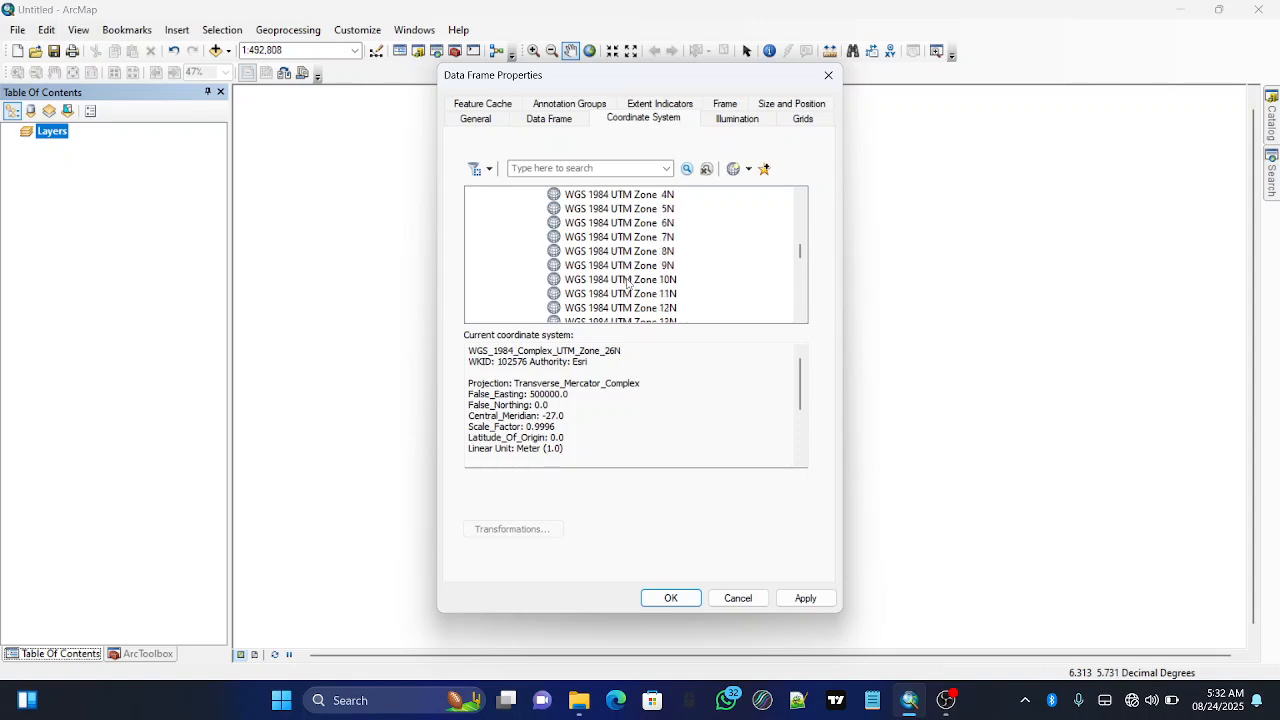
left_click(627, 280)
scroll(627, 282, "down", 1)
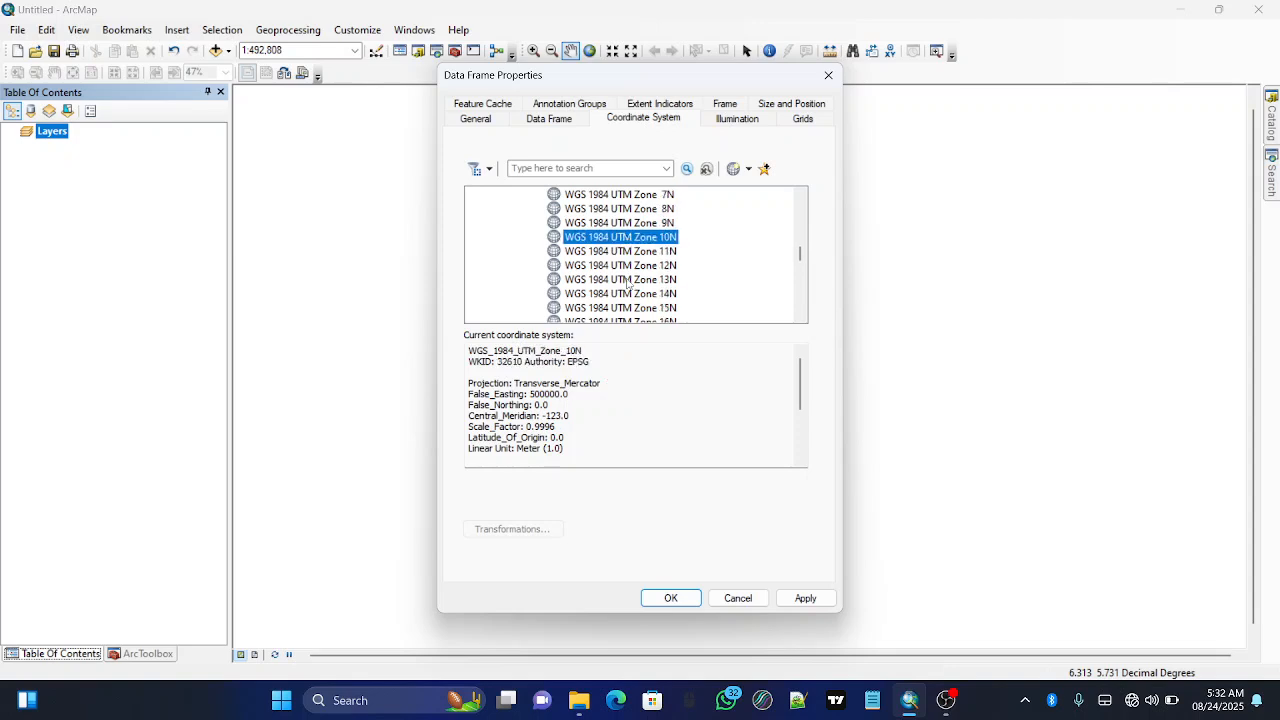
Compare WGS 1984 UTM Zones 32N and 34N, and set the Layers data frame's coordinate system to WGS 1984 UTM Zone 32N
scroll(627, 282, "down", 7)
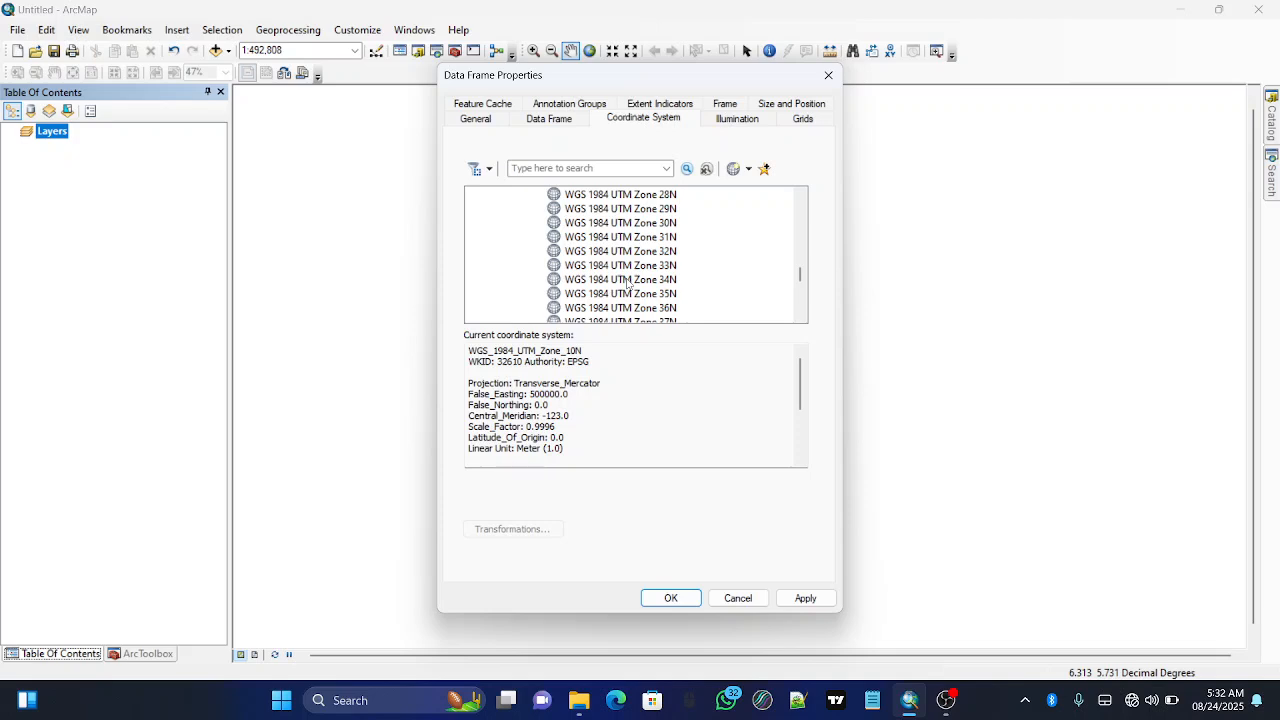
left_click(638, 252)
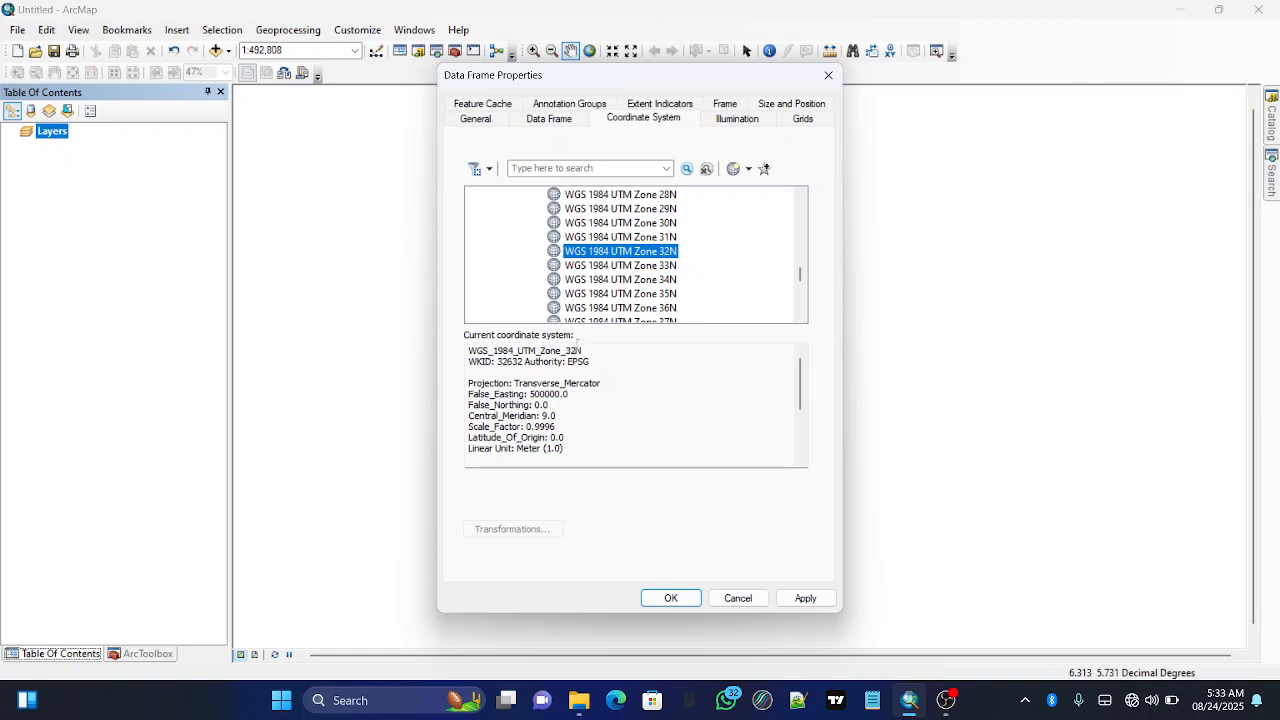
left_click(655, 282)
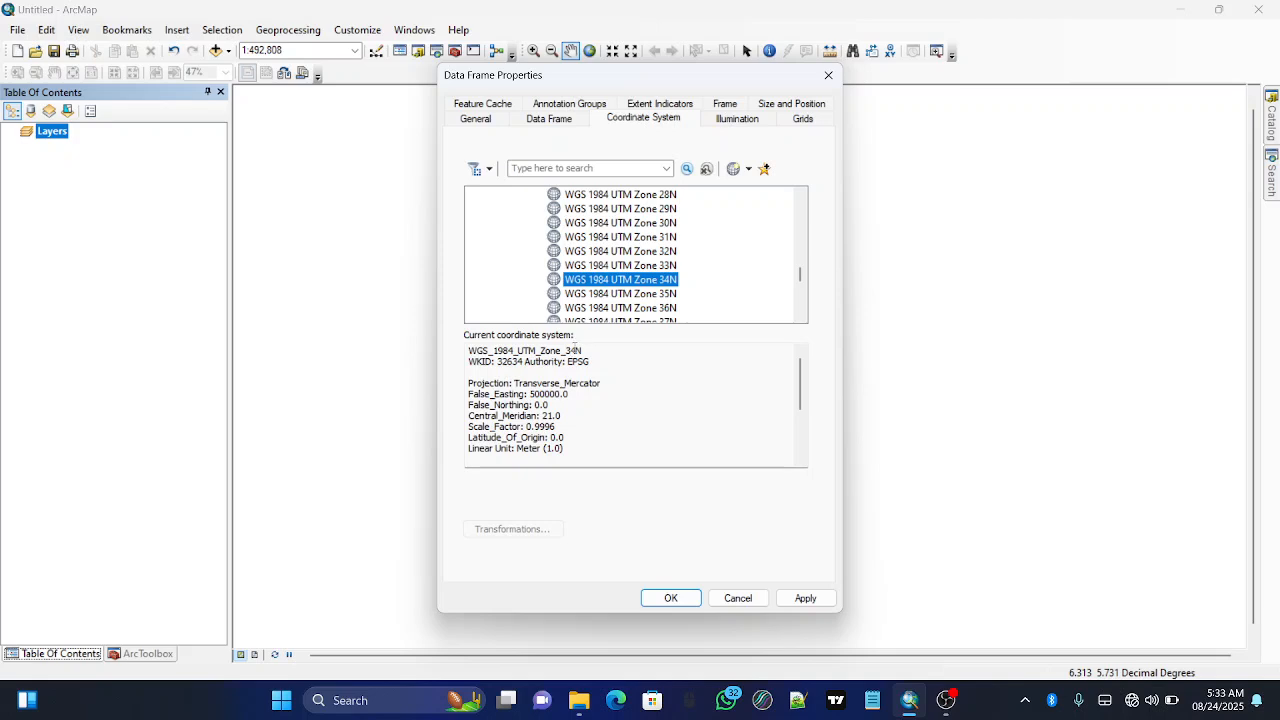
left_click(667, 253)
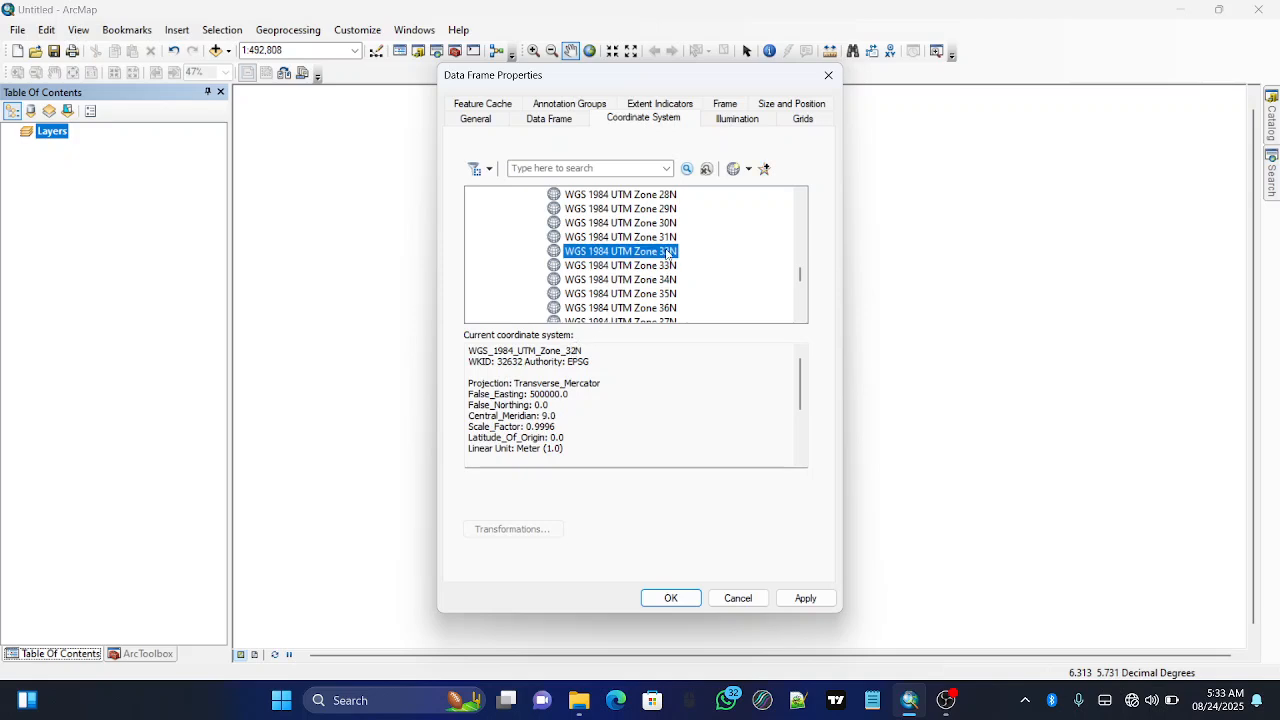
left_click(820, 597)
left_click(671, 599)
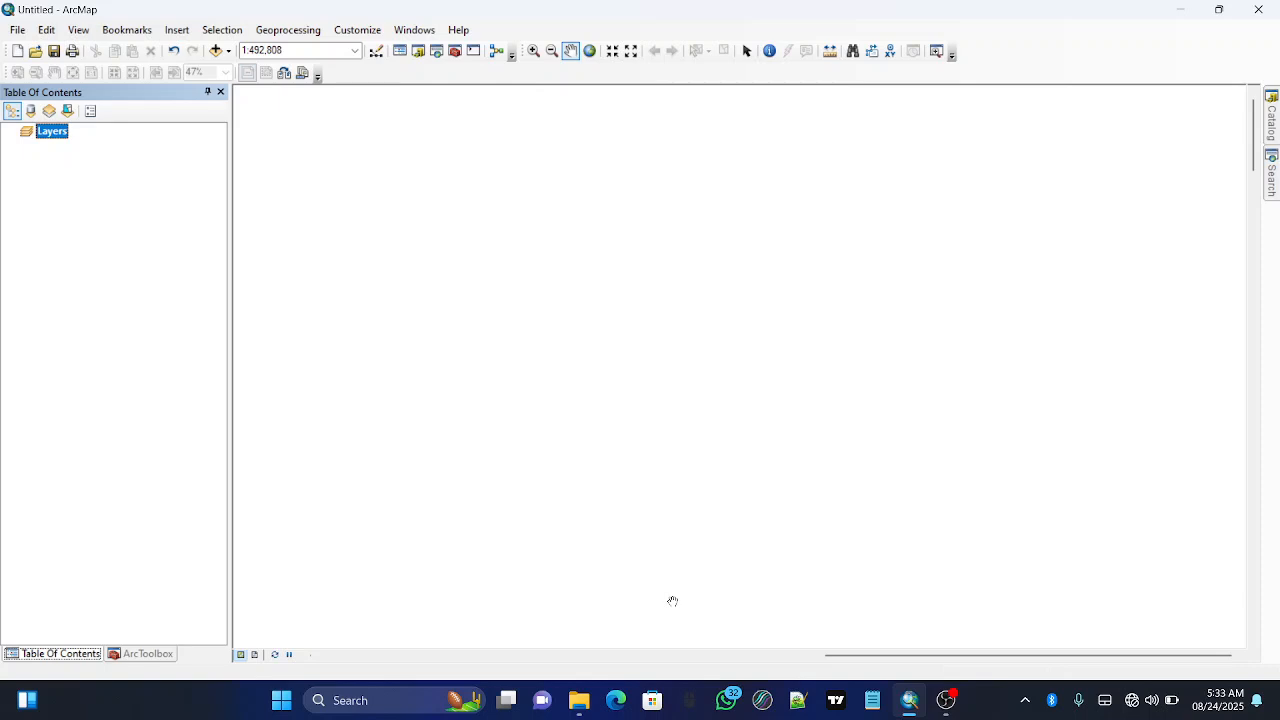
Save the map document as ArcMap Class in the ArcMap Class folder under ARCGIS DATA FILES on Local Disk (C:)
left_click(20, 31)
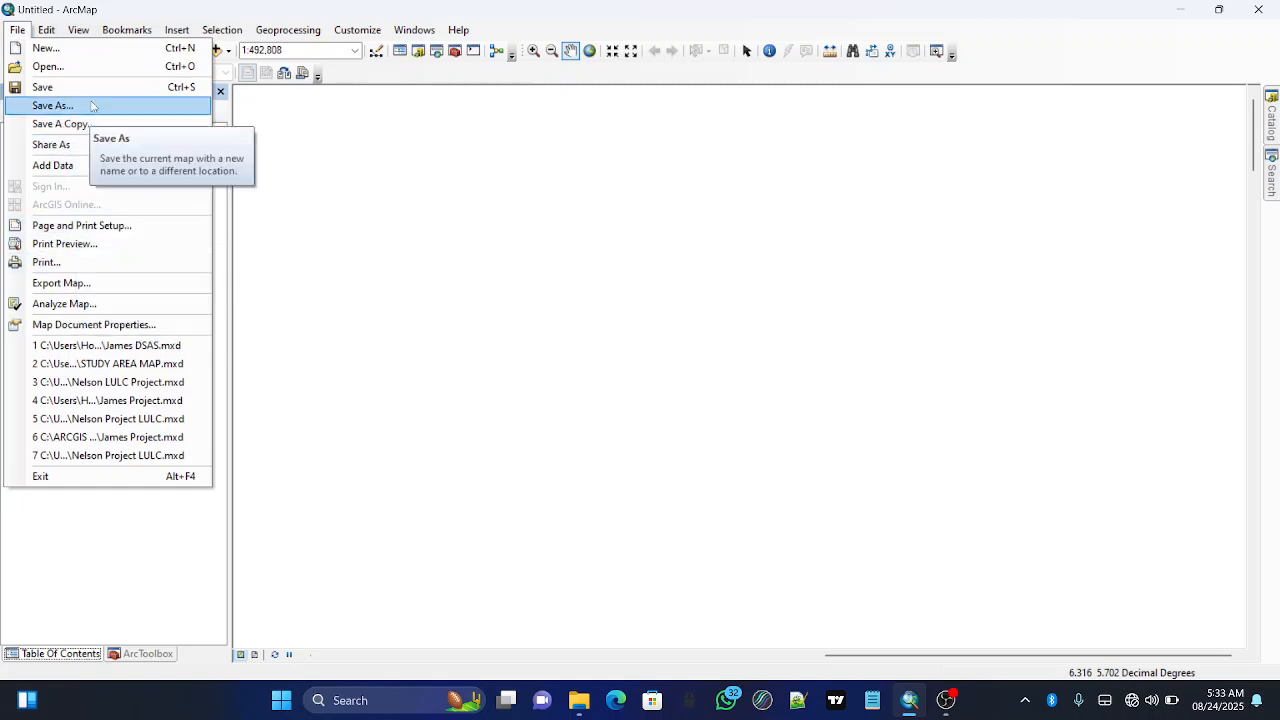
left_click(52, 105)
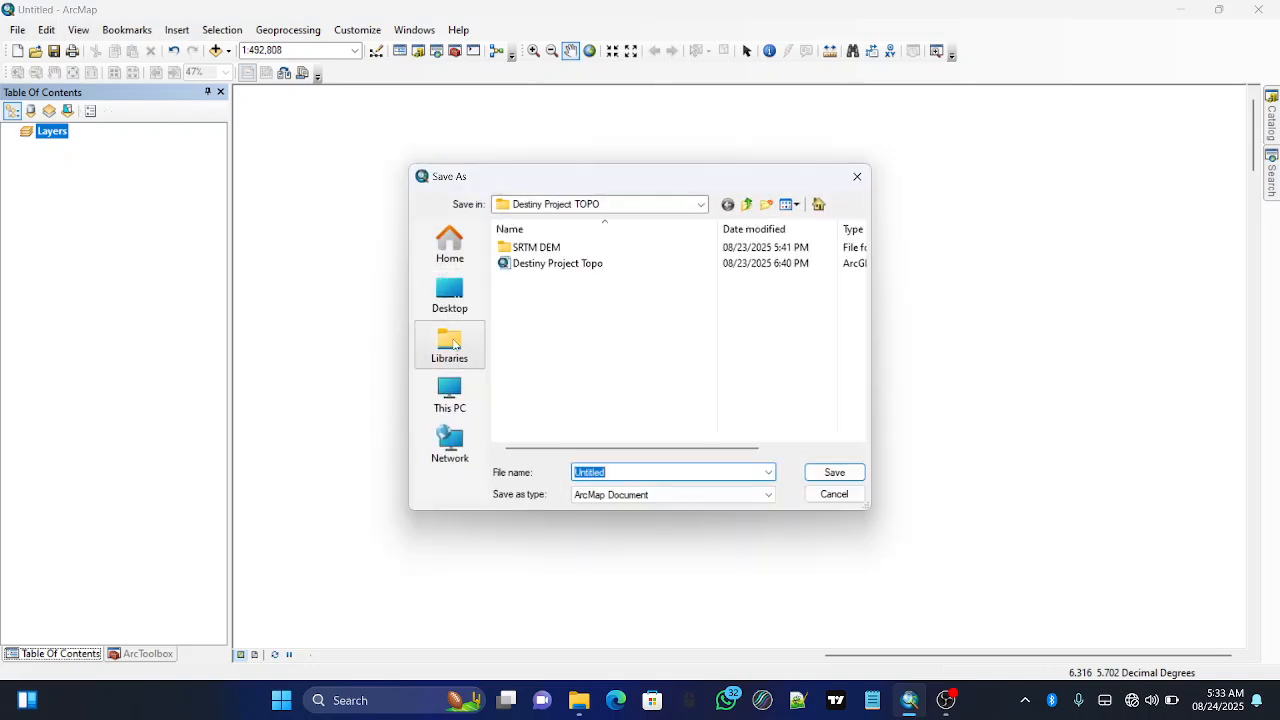
left_click(452, 393)
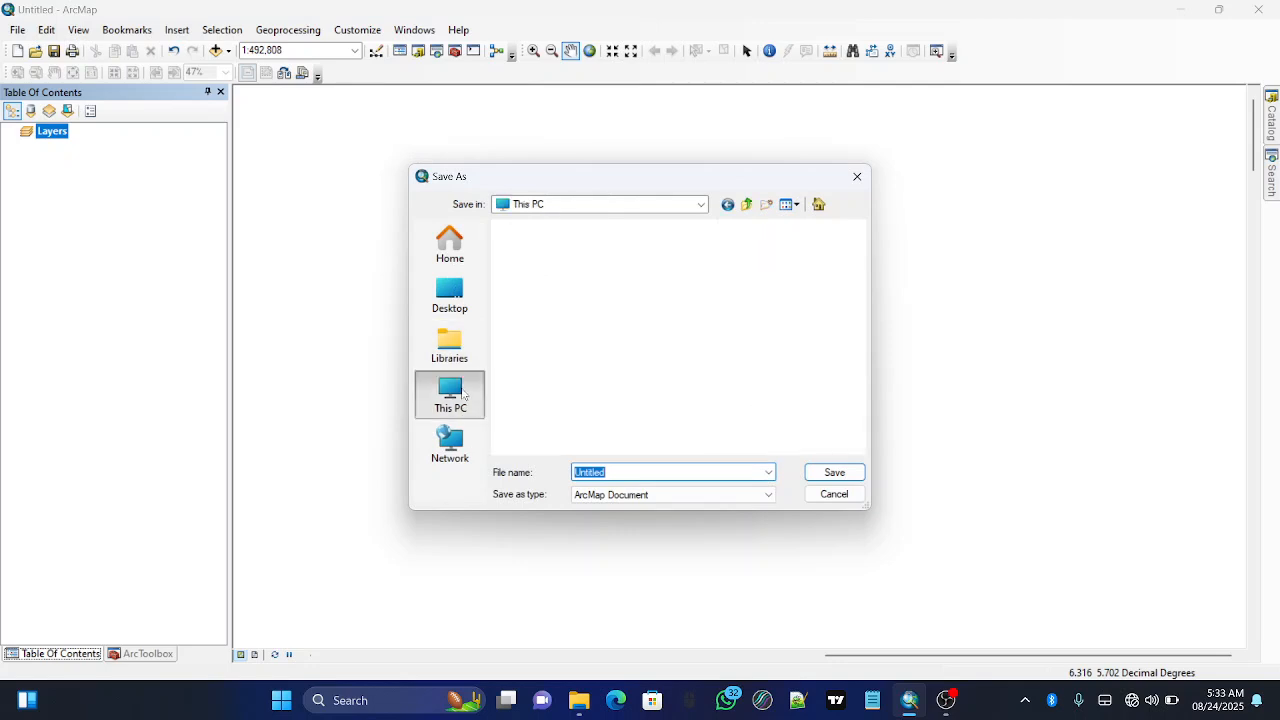
double_click(628, 267)
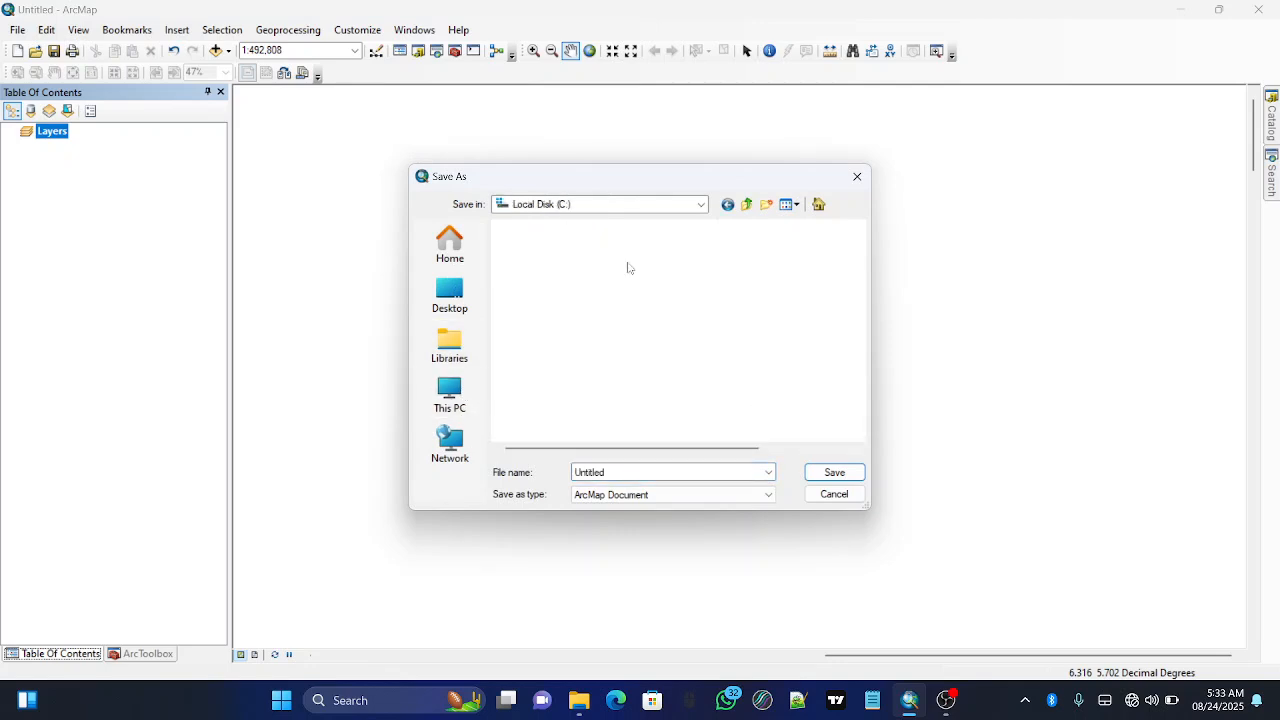
double_click(569, 264)
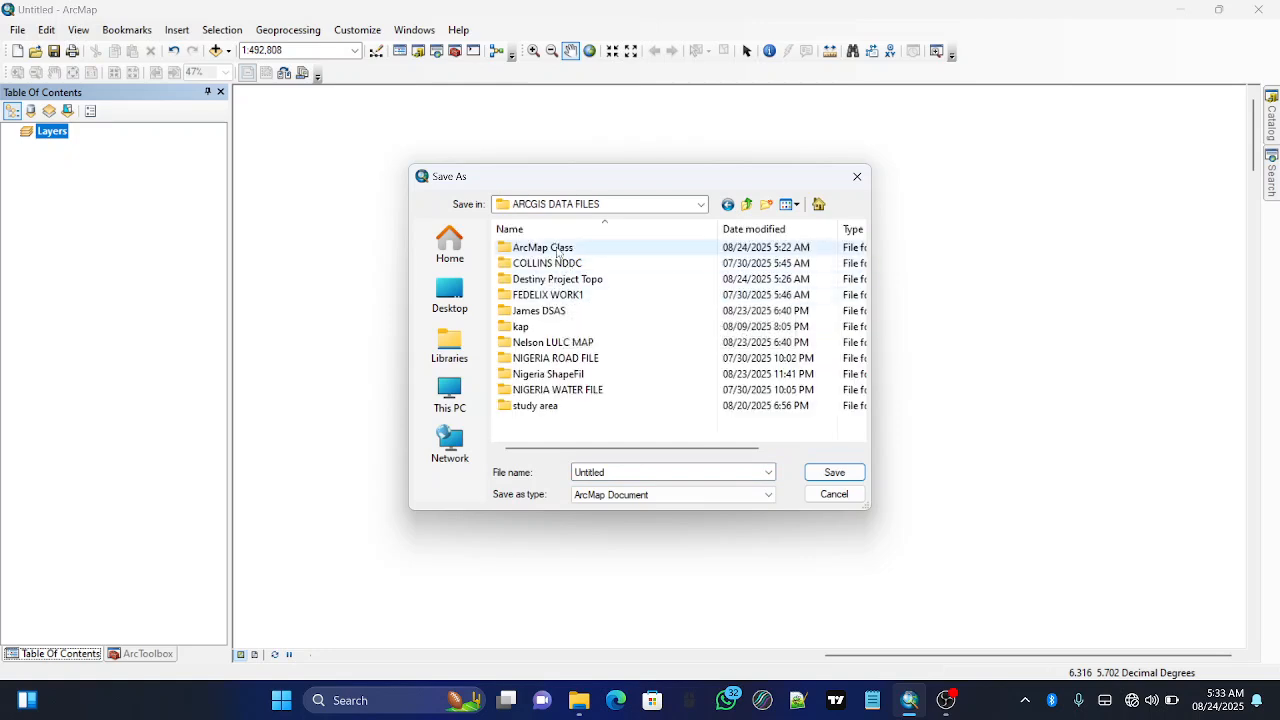
double_click(553, 248)
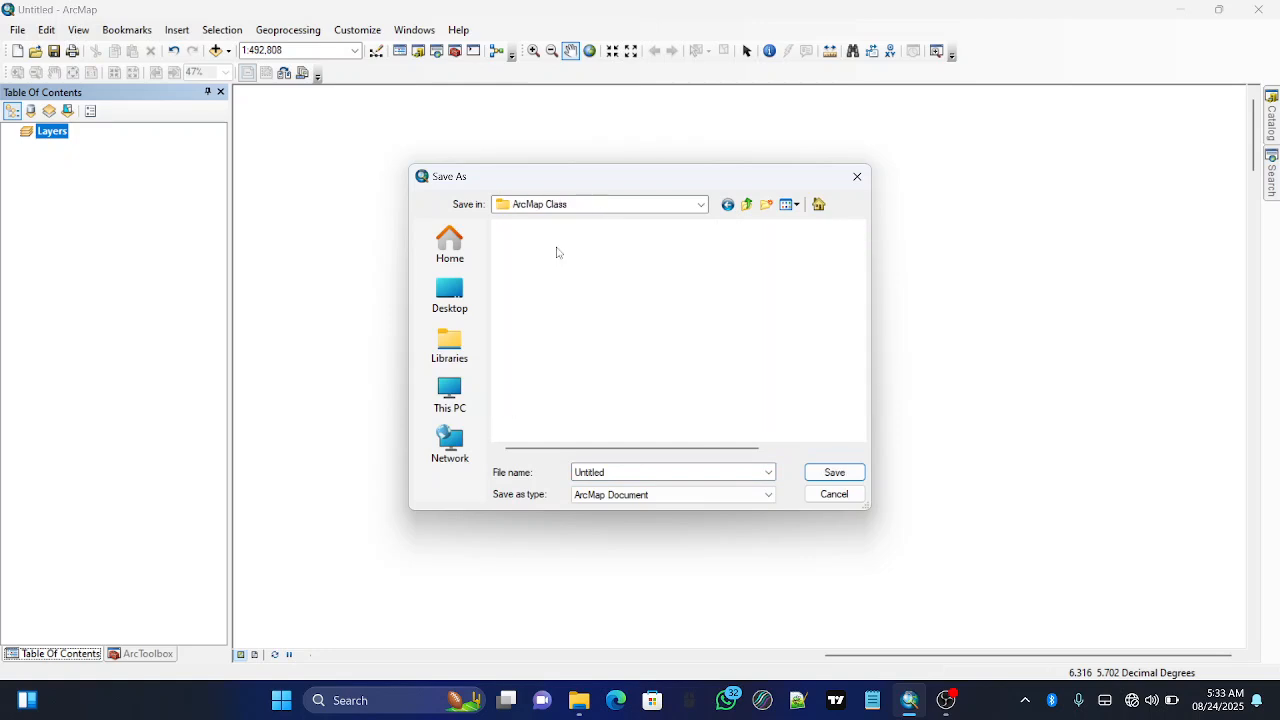
double_click(644, 474)
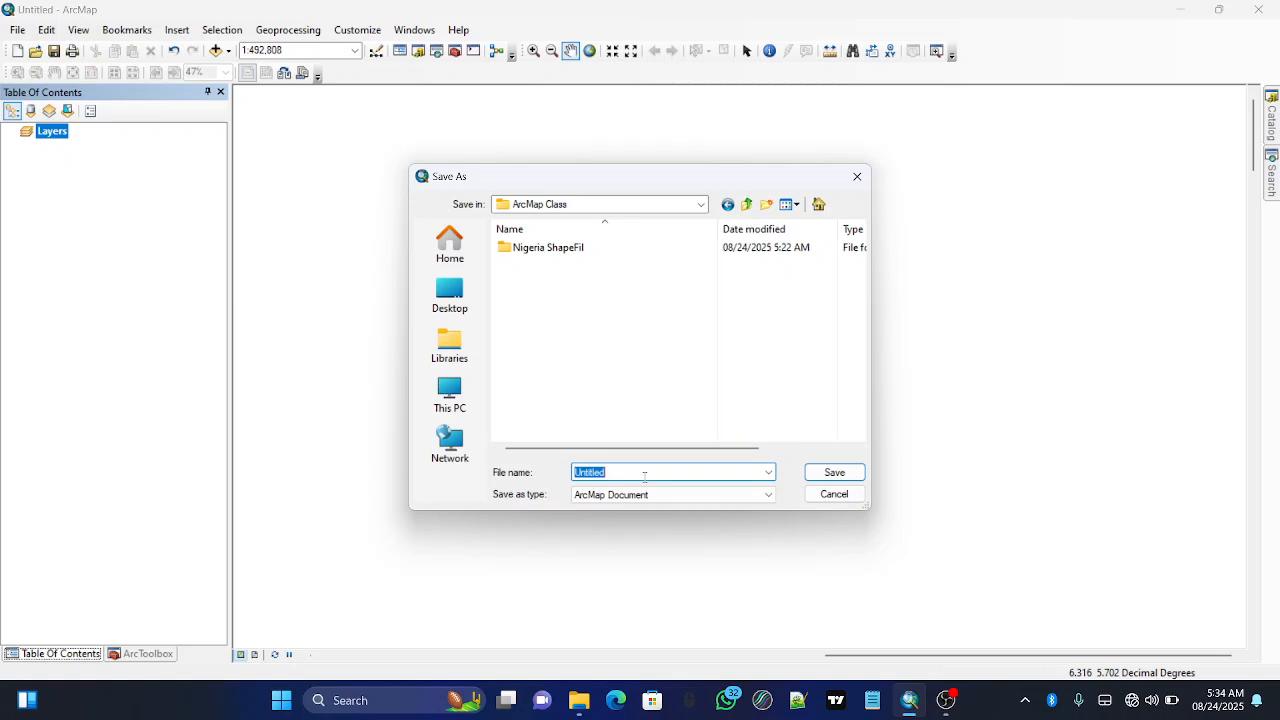
type("m")
key("BackSpace")
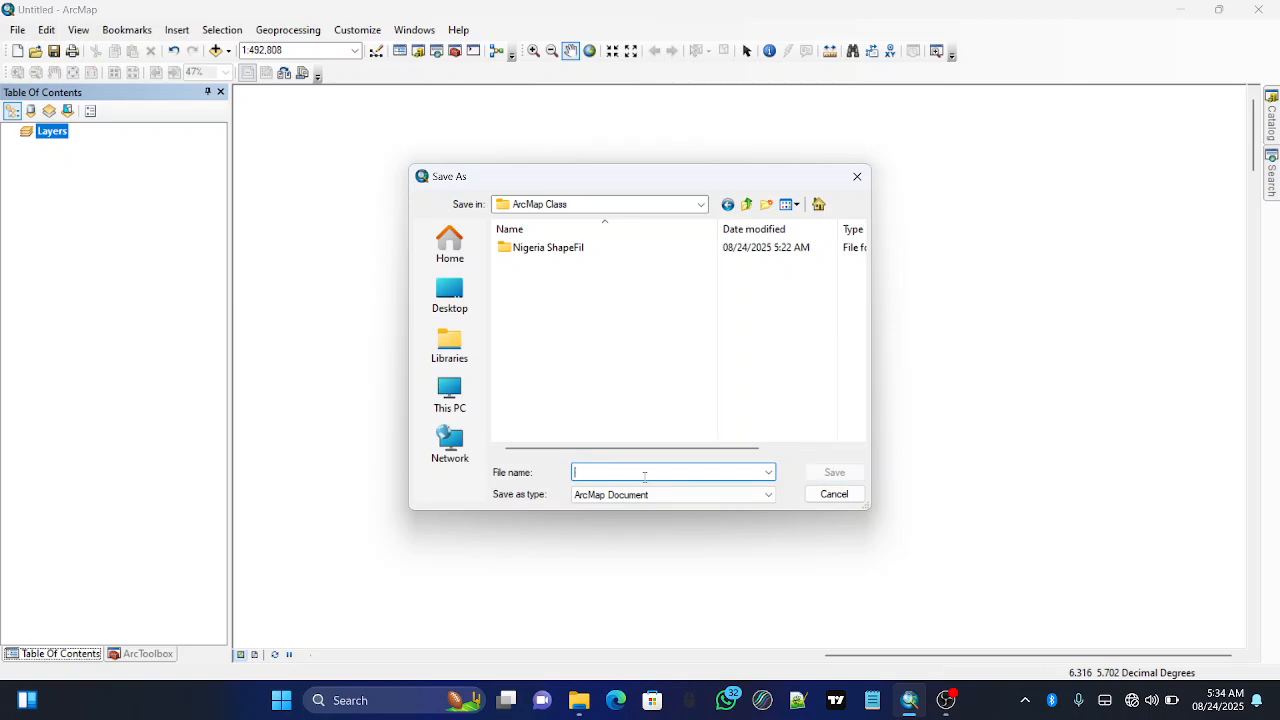
type("ArcMap Class")
key("Return")
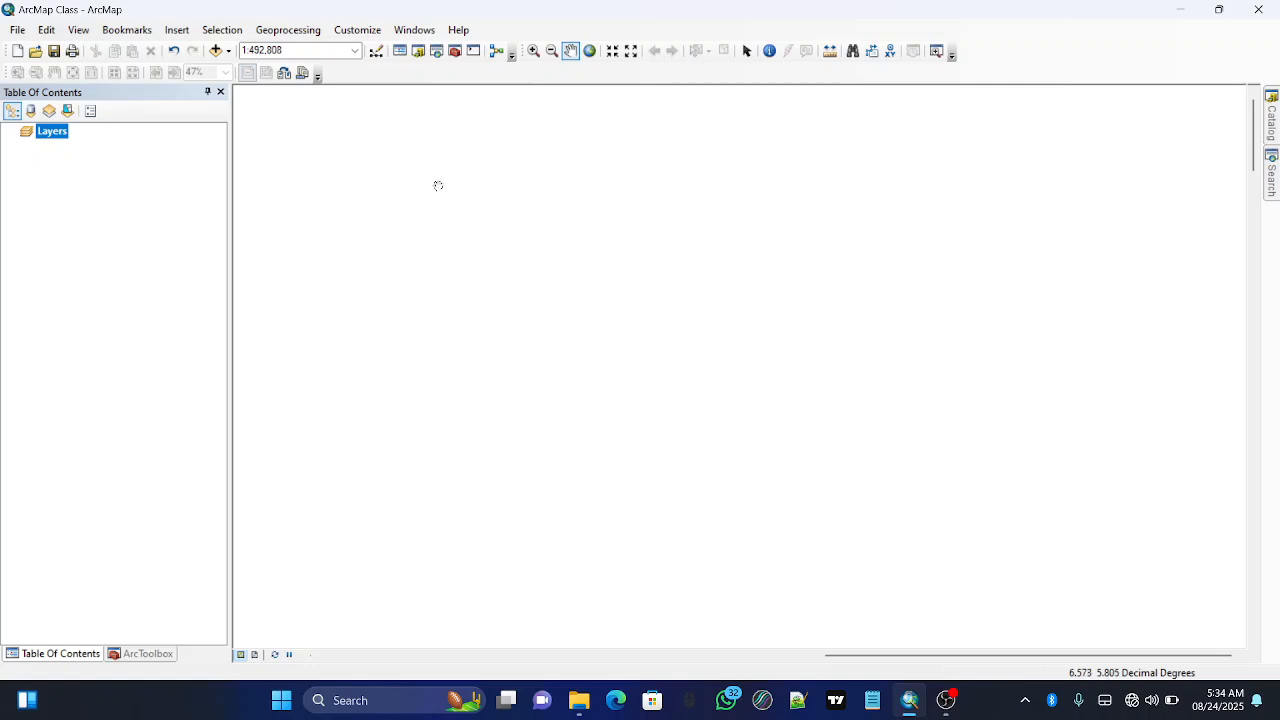
Start adding data to the map and open the Nigeria ShapeFil folder in the ArcMap Class folder connection
left_click(747, 51)
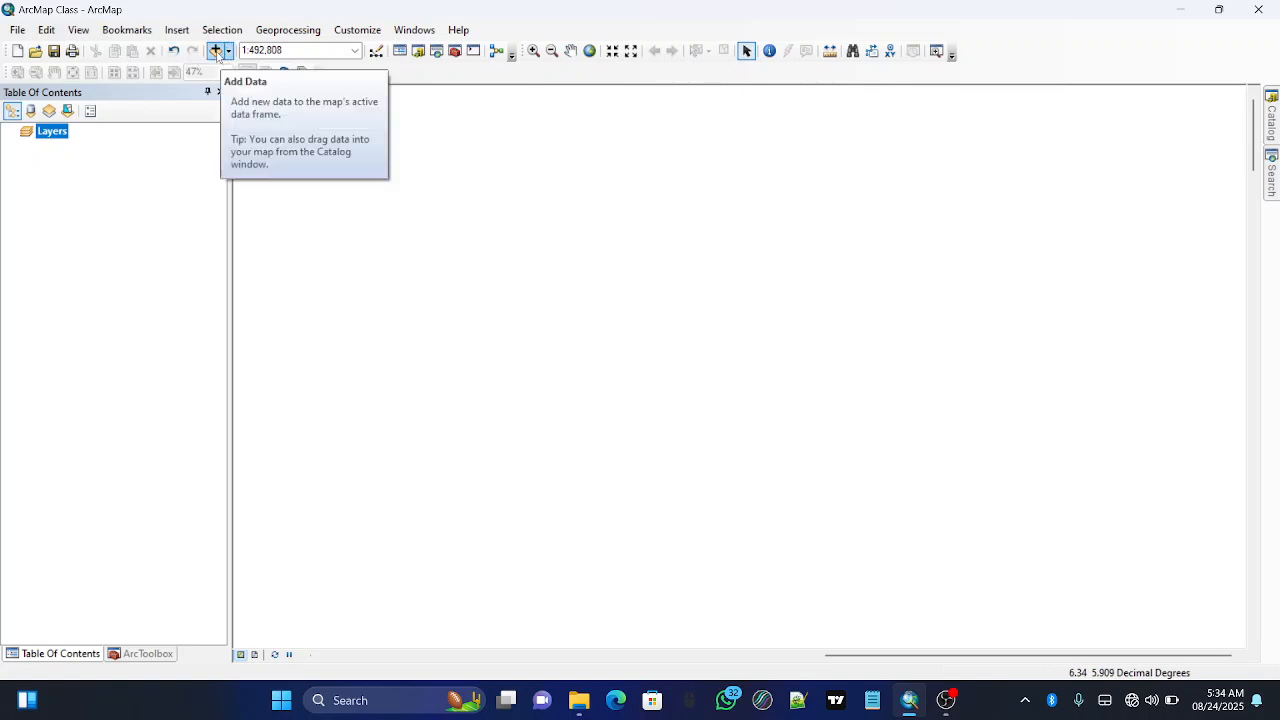
left_click(215, 51)
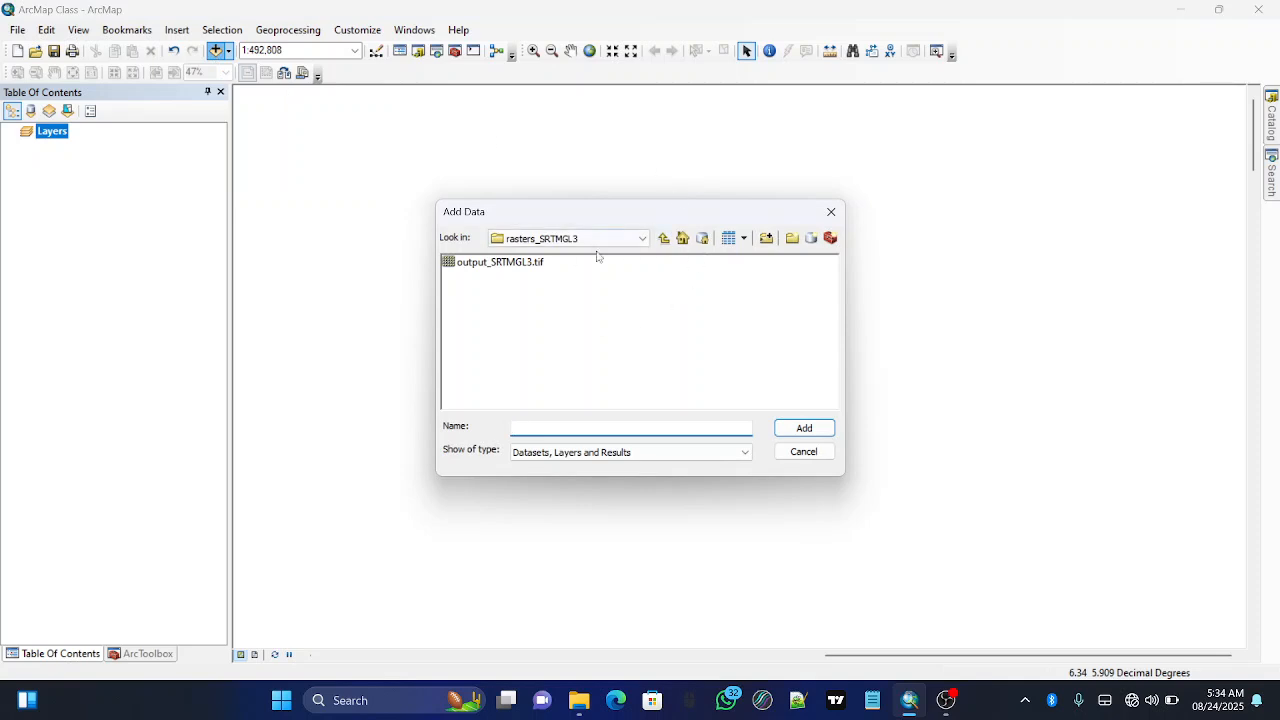
left_click(664, 240)
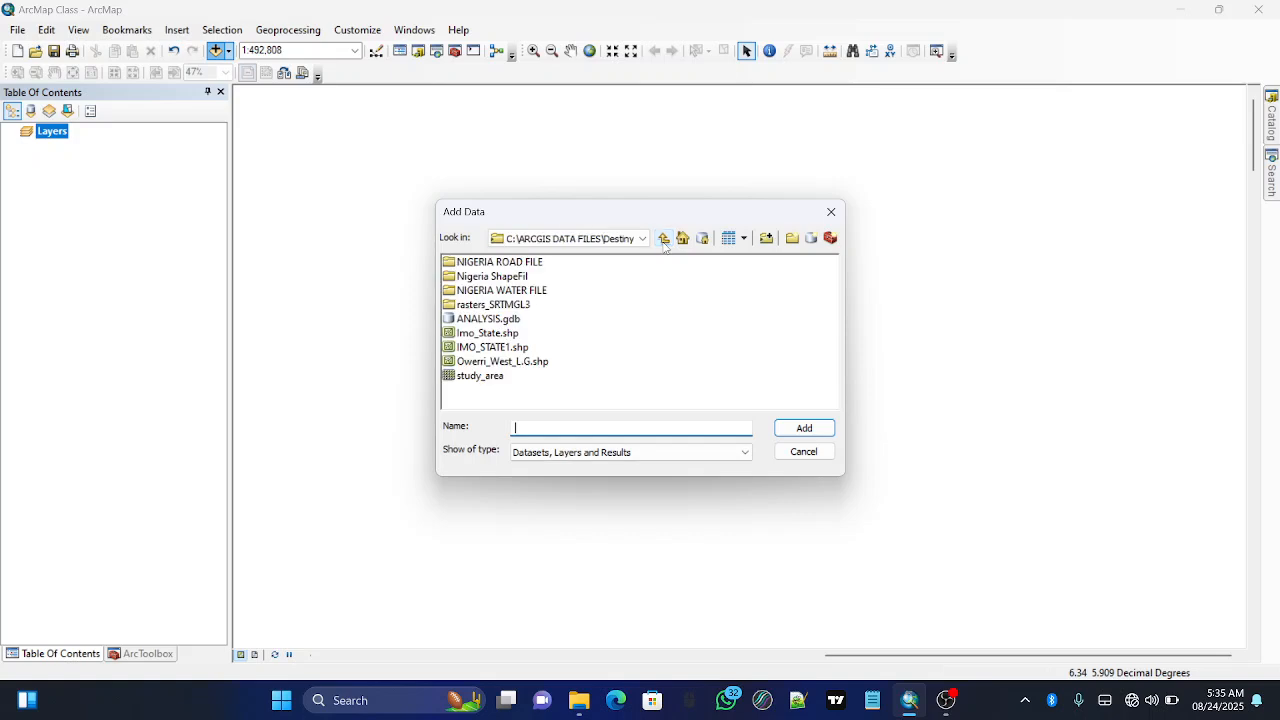
left_click(664, 240)
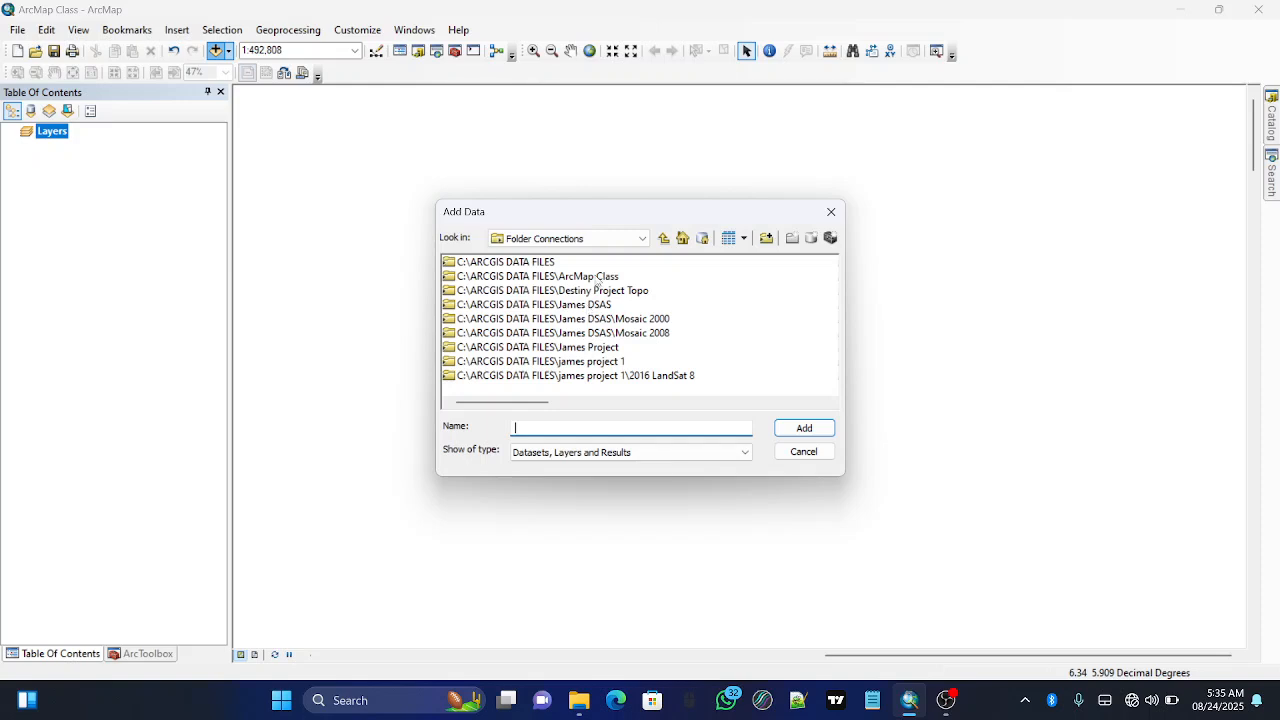
double_click(597, 278)
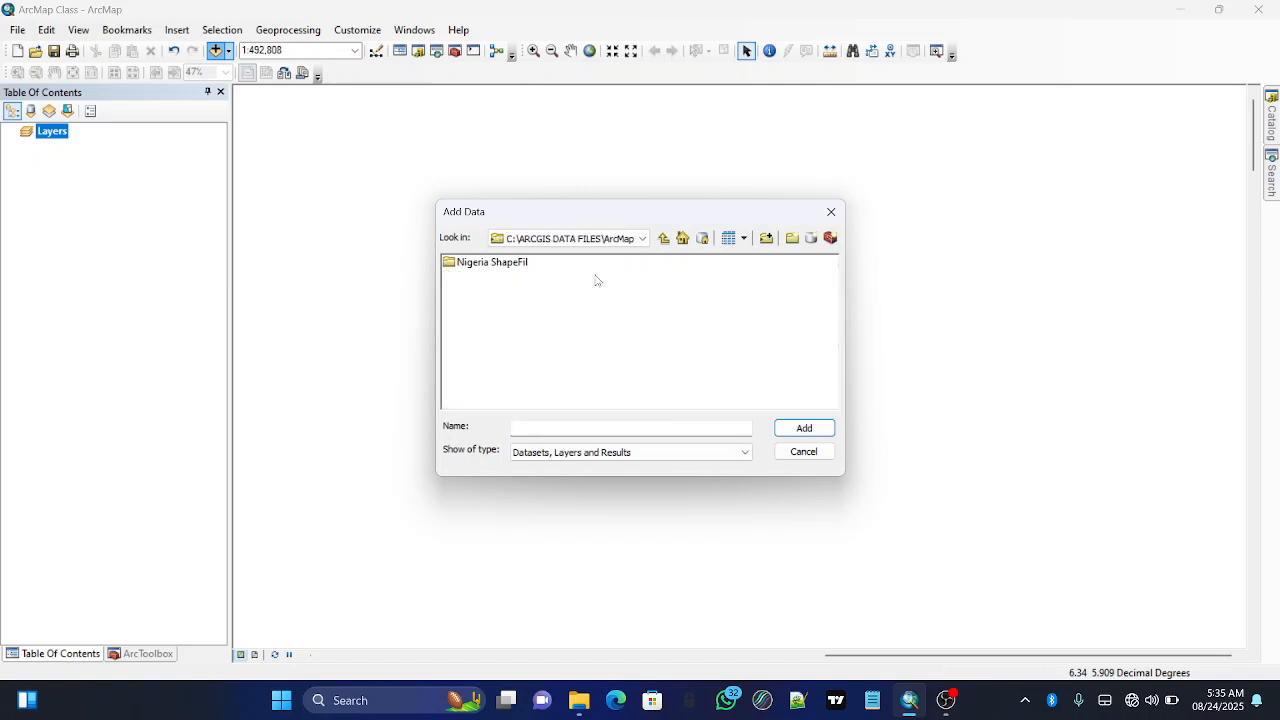
double_click(500, 263)
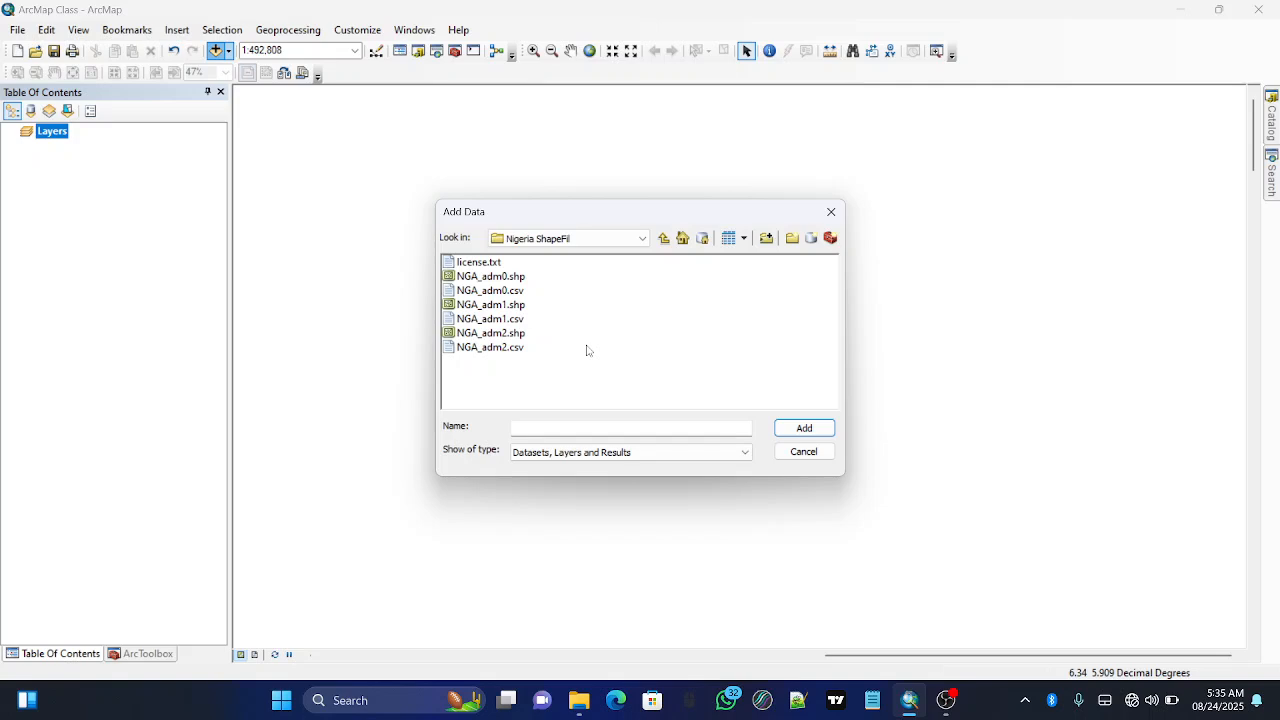
left_click(519, 338)
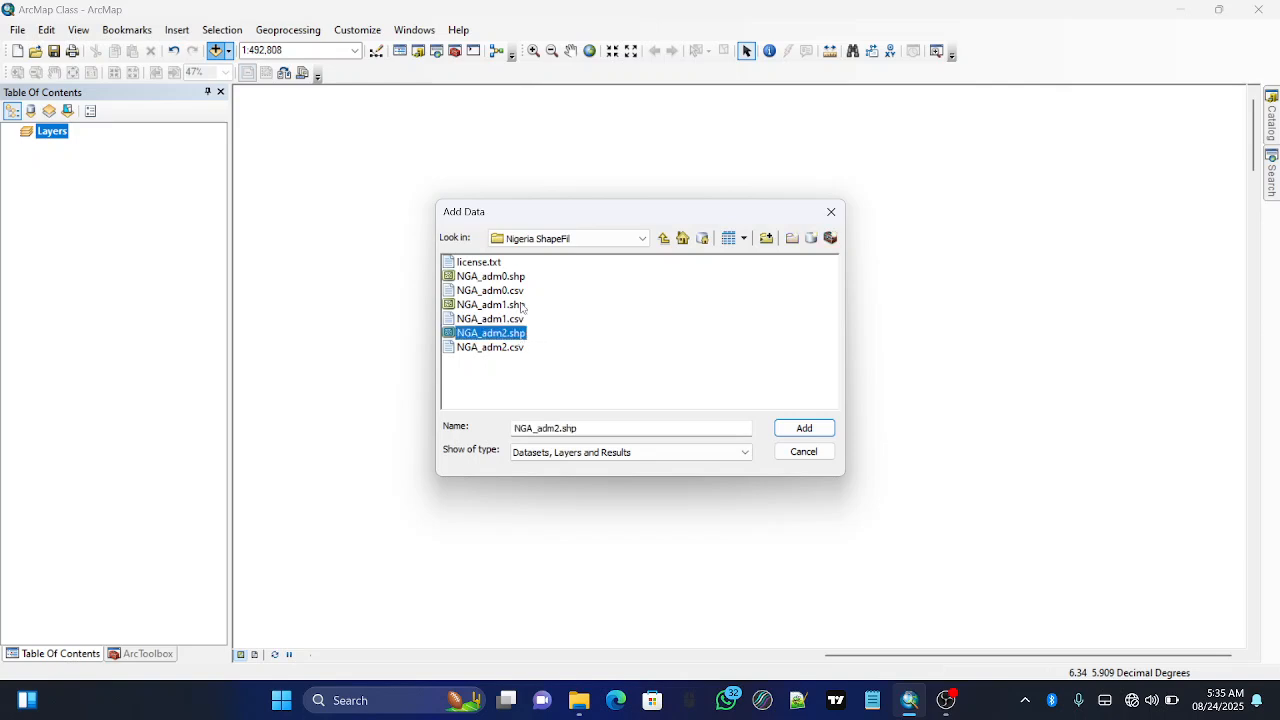
left_click(521, 306, "shift")
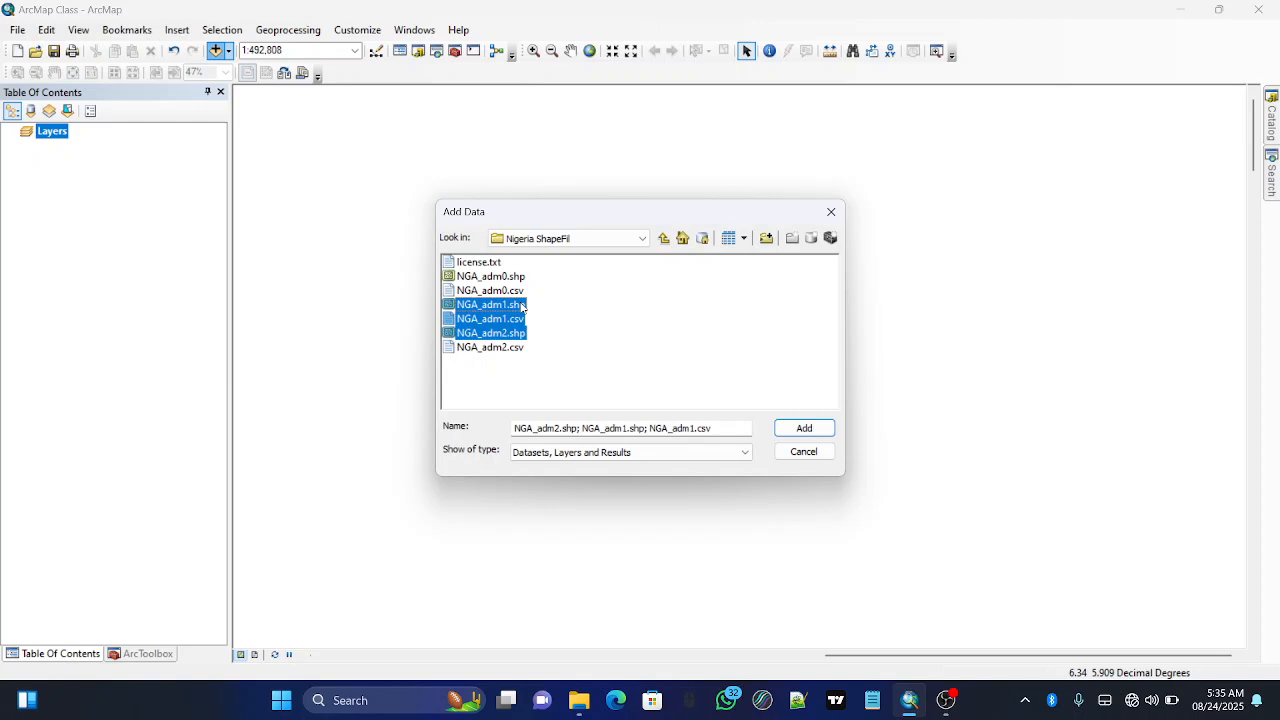
left_click(511, 323, "shift")
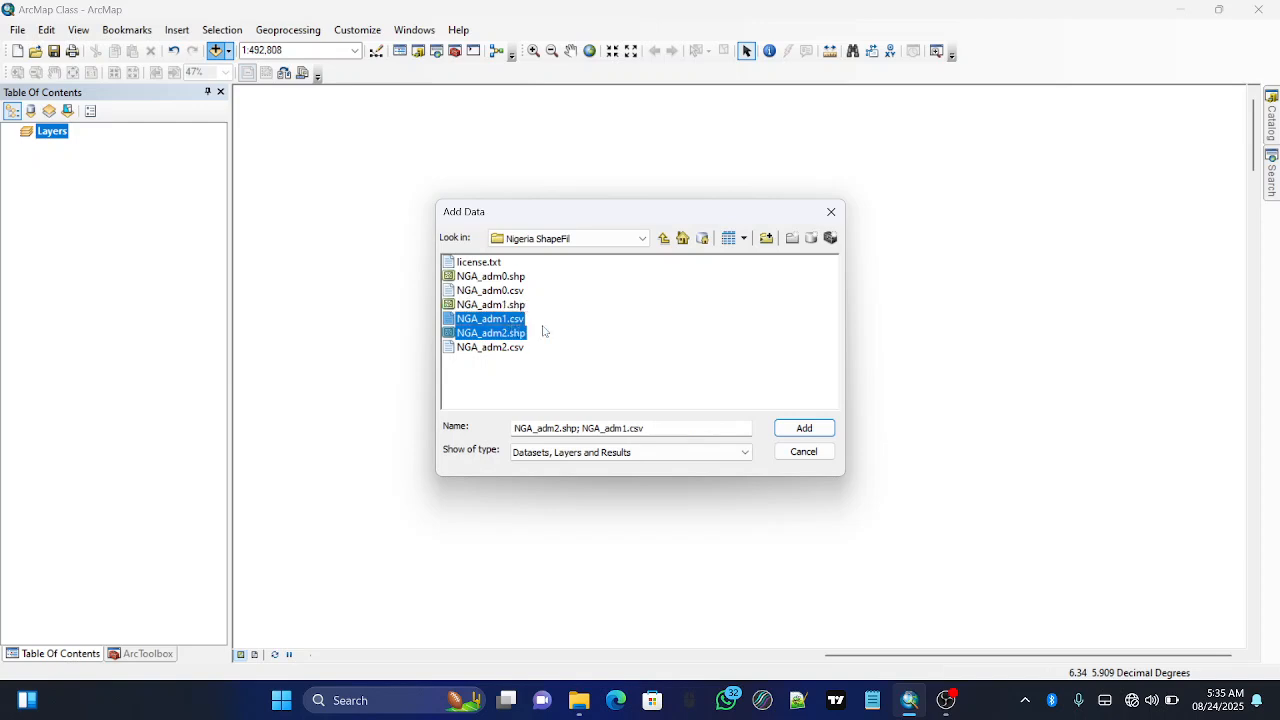
left_click(547, 348)
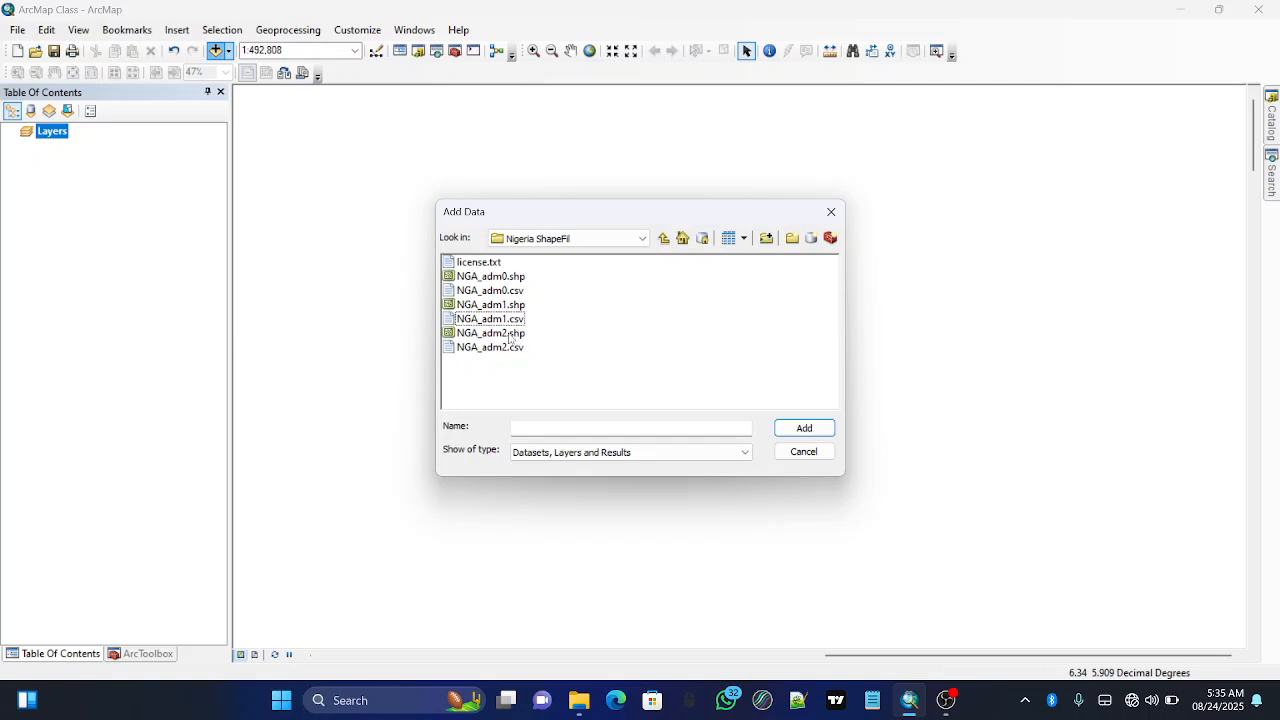
Add the shapefiles NGA_adm0.shp, NGA_adm1.shp and NGA_adm2.shp together to the map
left_click(510, 336)
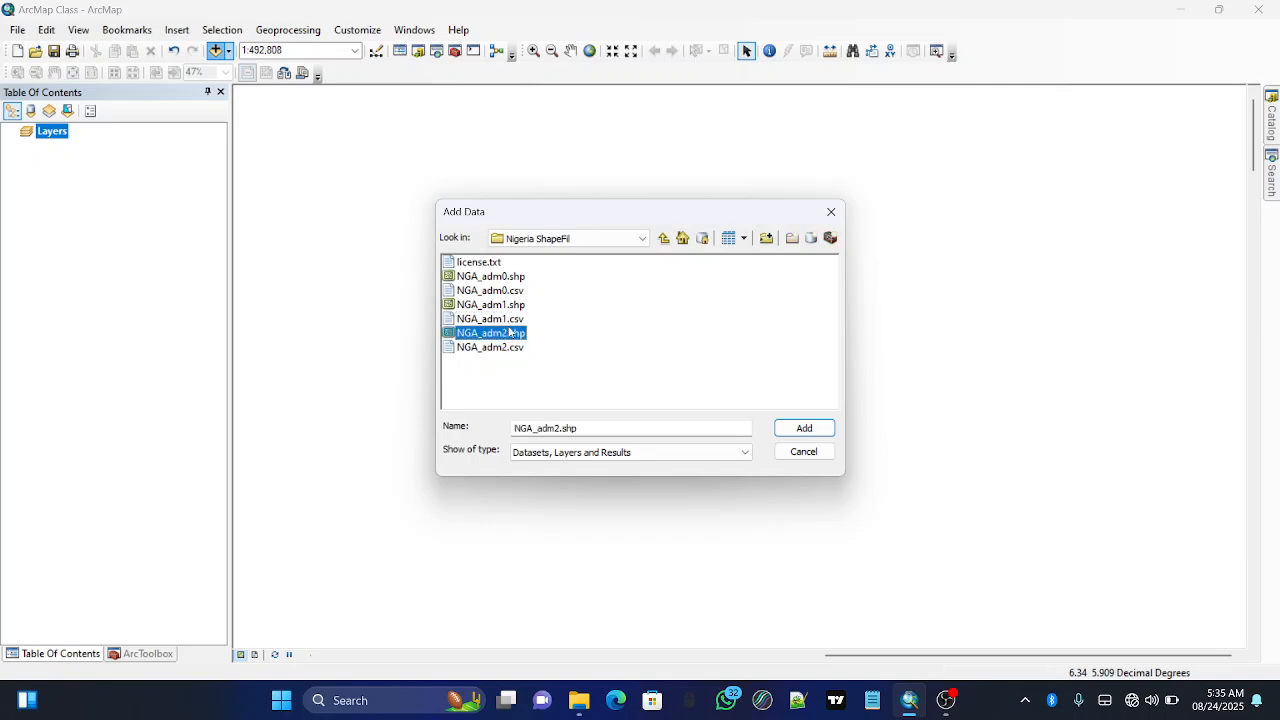
left_click(511, 305, "ctrl")
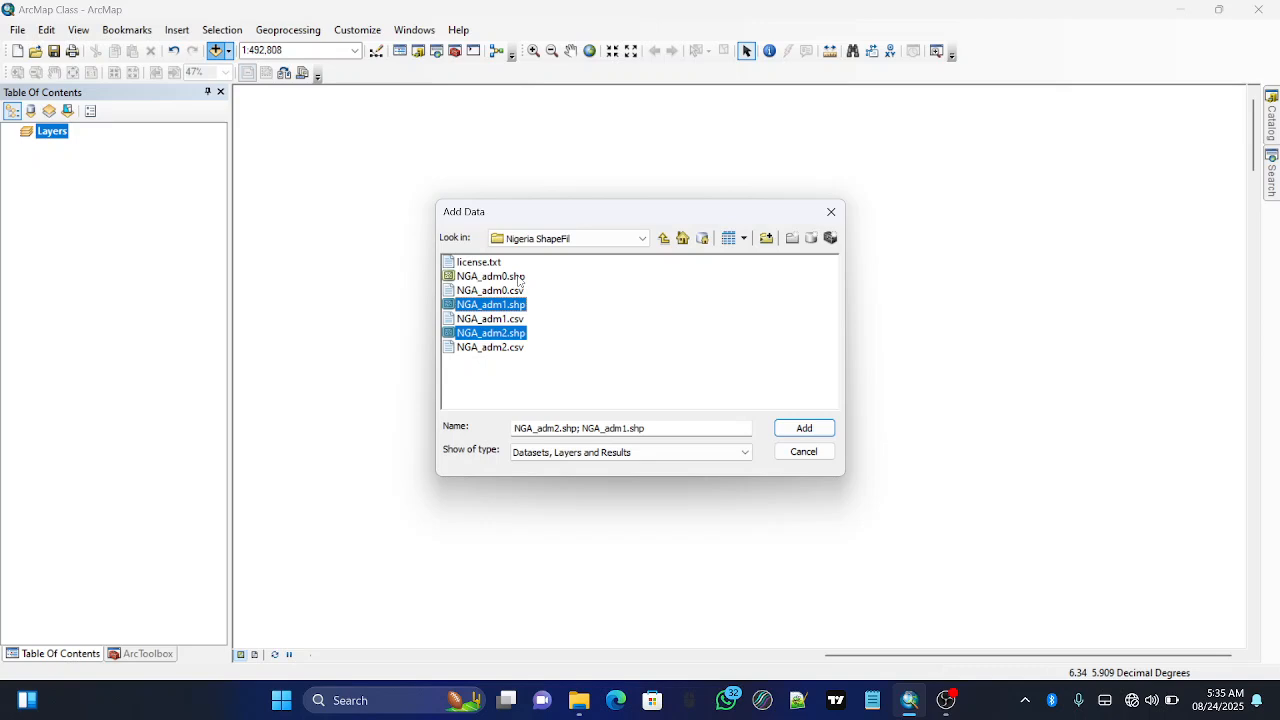
left_click(516, 281, "ctrl")
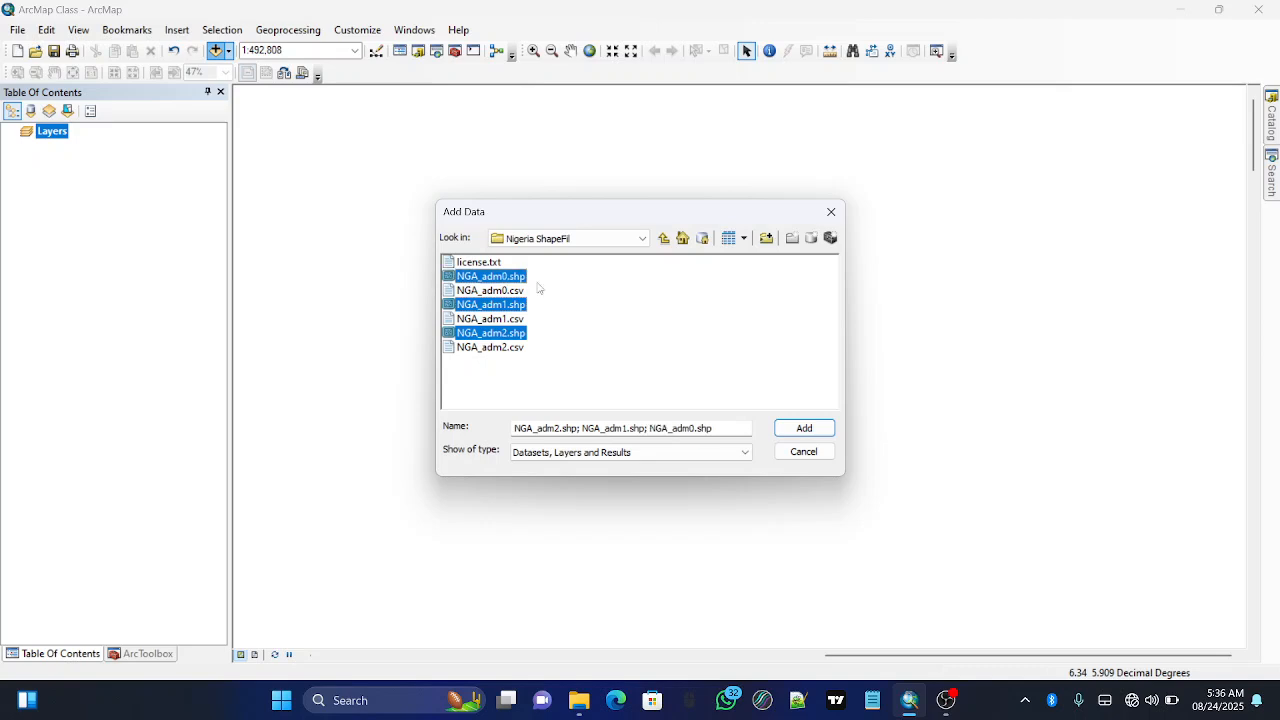
left_click(808, 427)
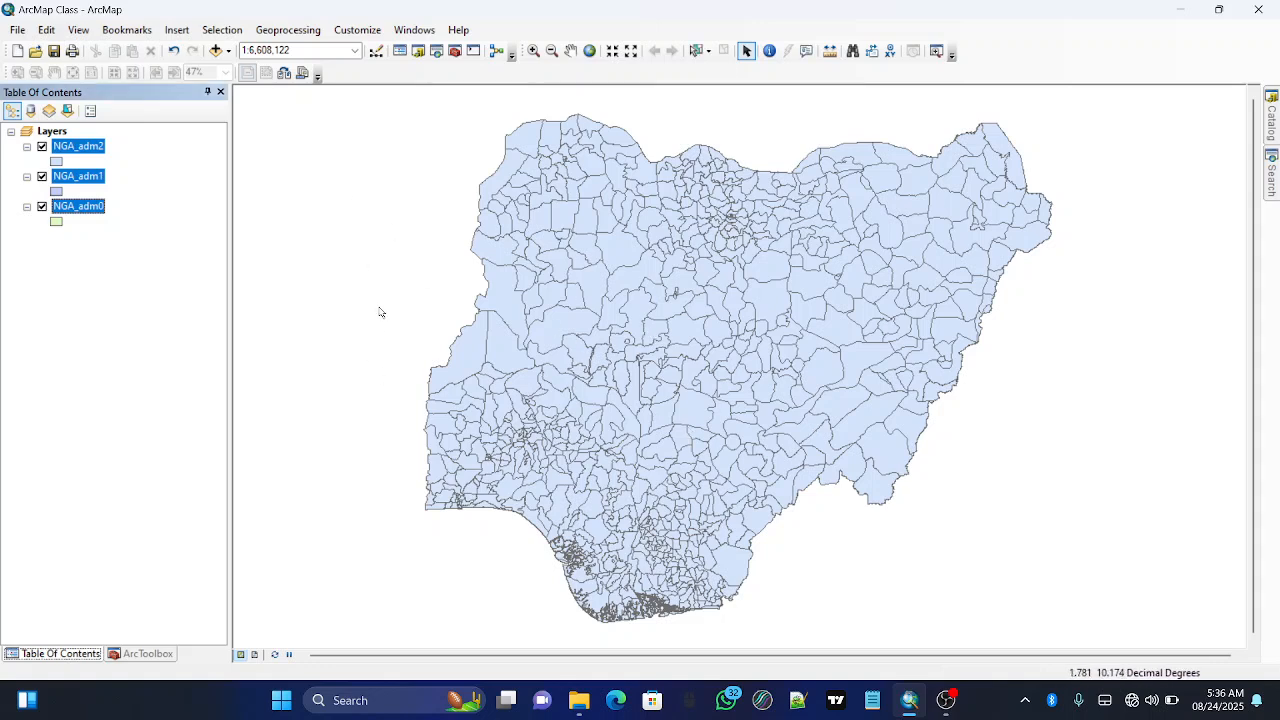
Deselect the added layers and turn off the visibility of NGA_adm0 and NGA_adm1
left_click(74, 245)
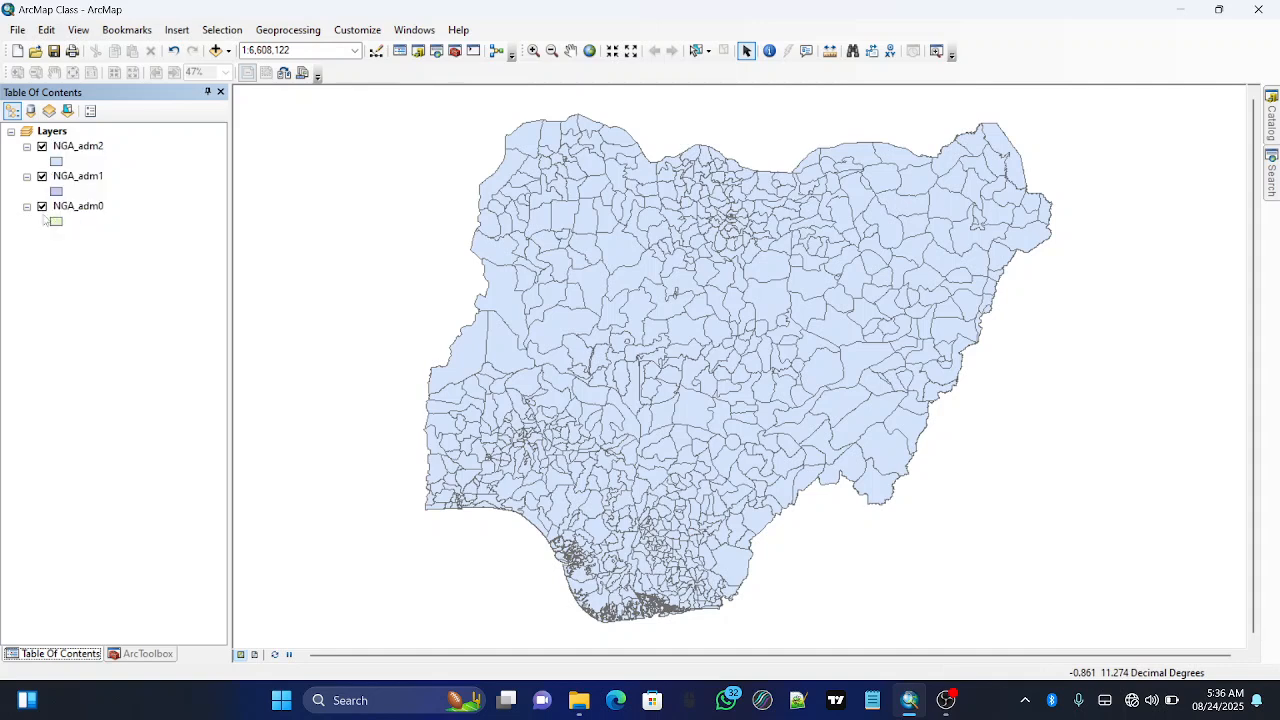
left_click(42, 207)
left_click(42, 177)
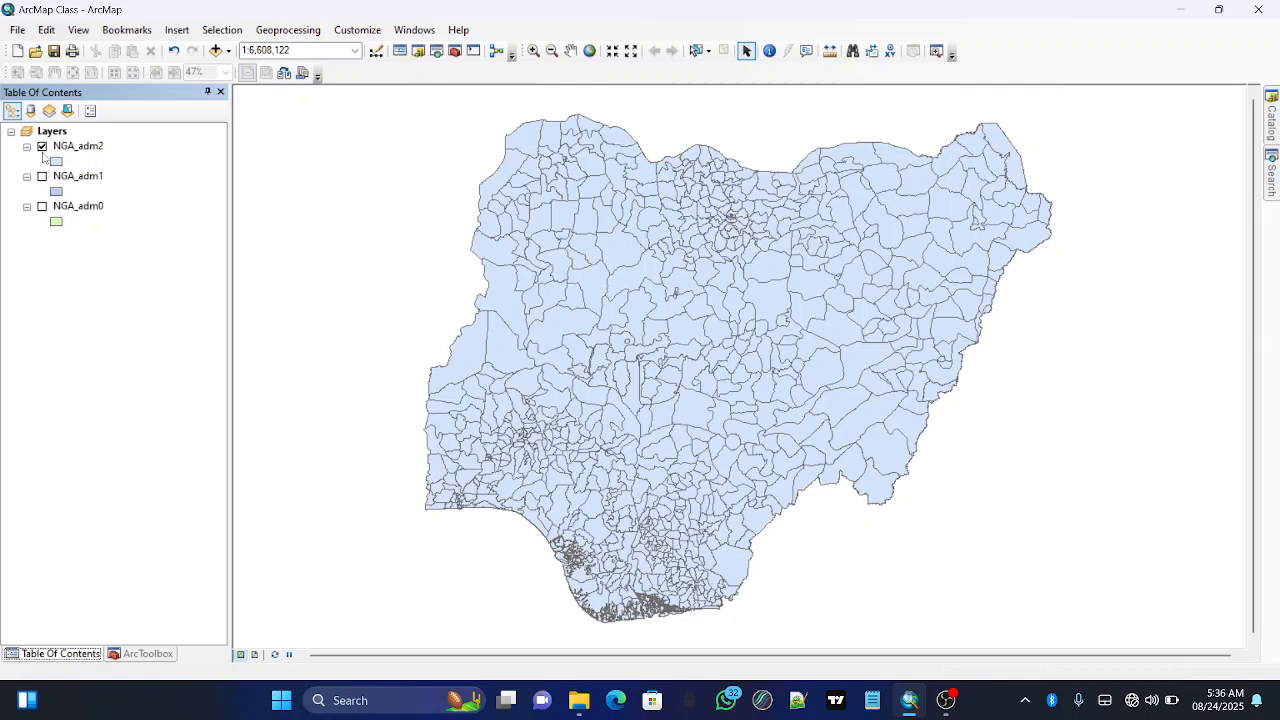
Display NGA_adm0, NGA_adm1 and NGA_adm2 one at a time to compare their boundaries, leaving only NGA_adm1 visible
left_click(42, 147)
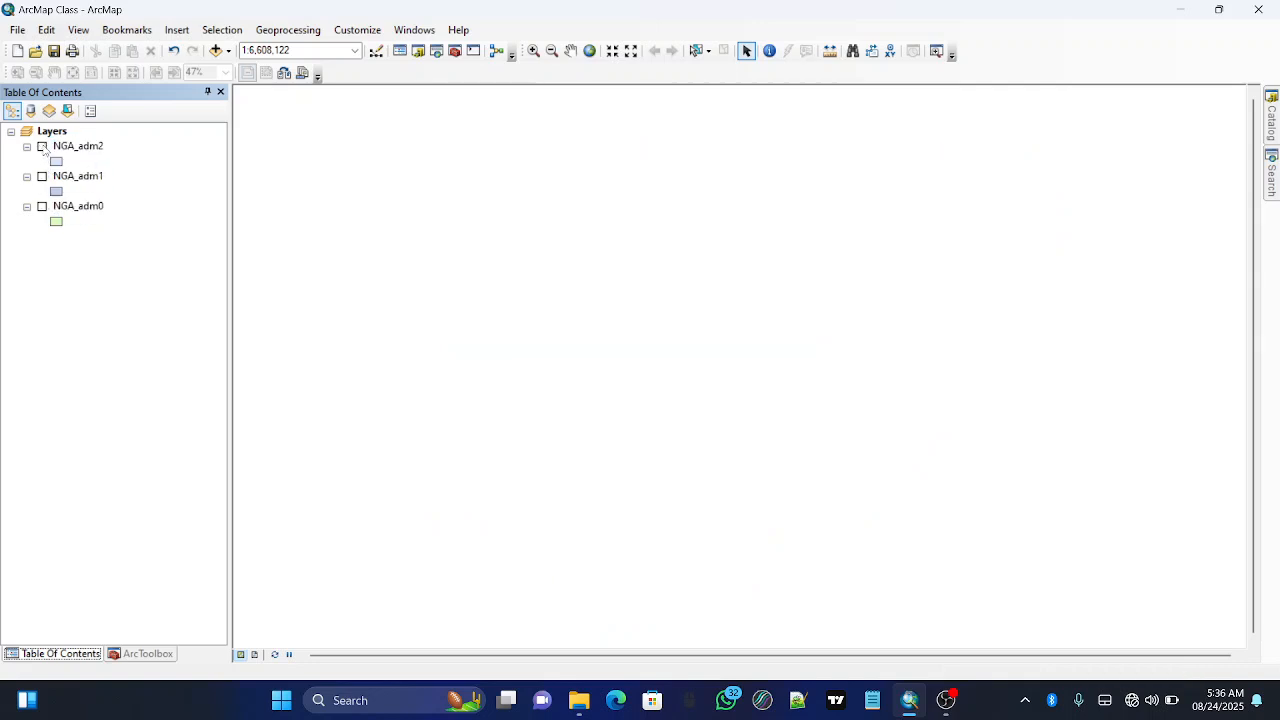
left_click(42, 206)
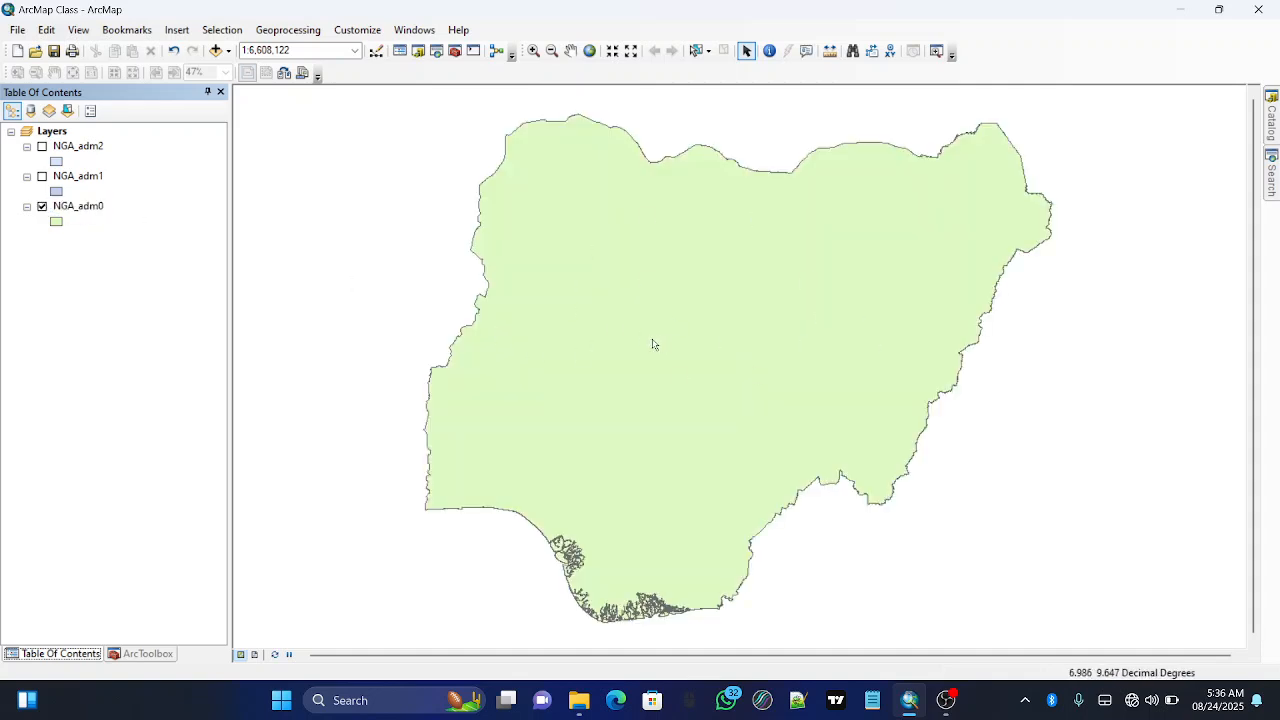
left_click(42, 206)
left_click(42, 177)
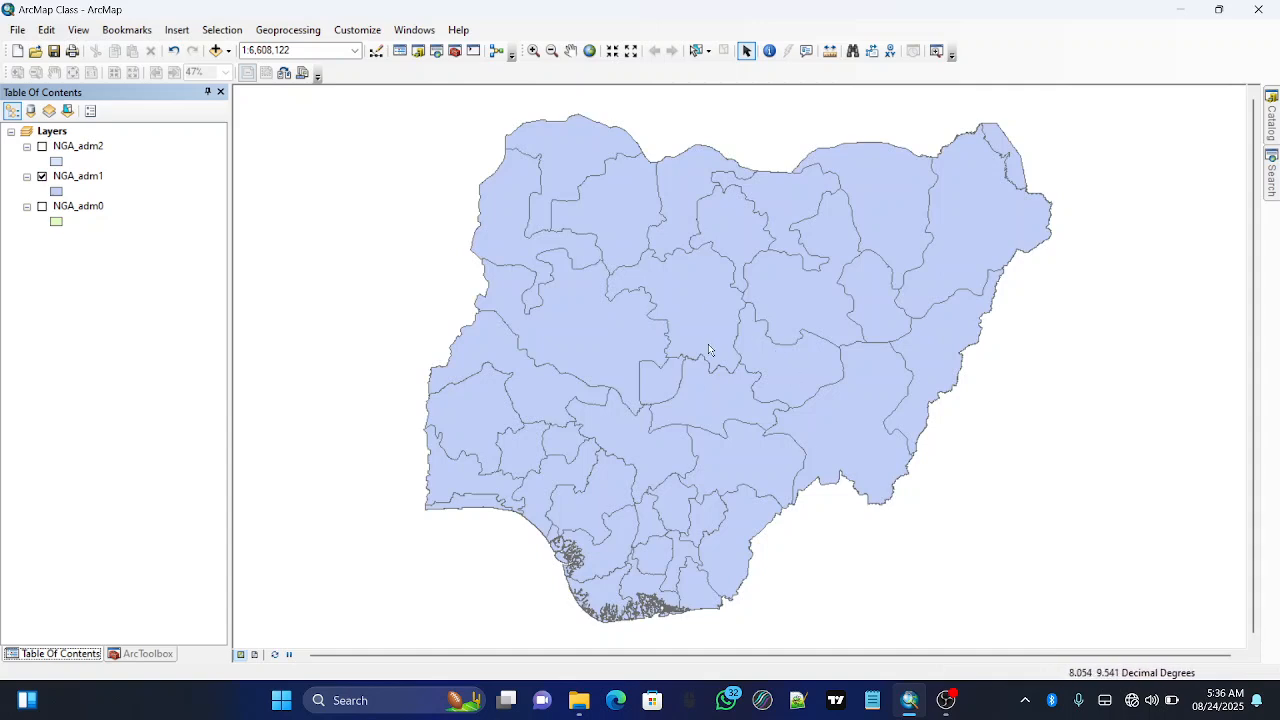
left_click(42, 177)
left_click(42, 147)
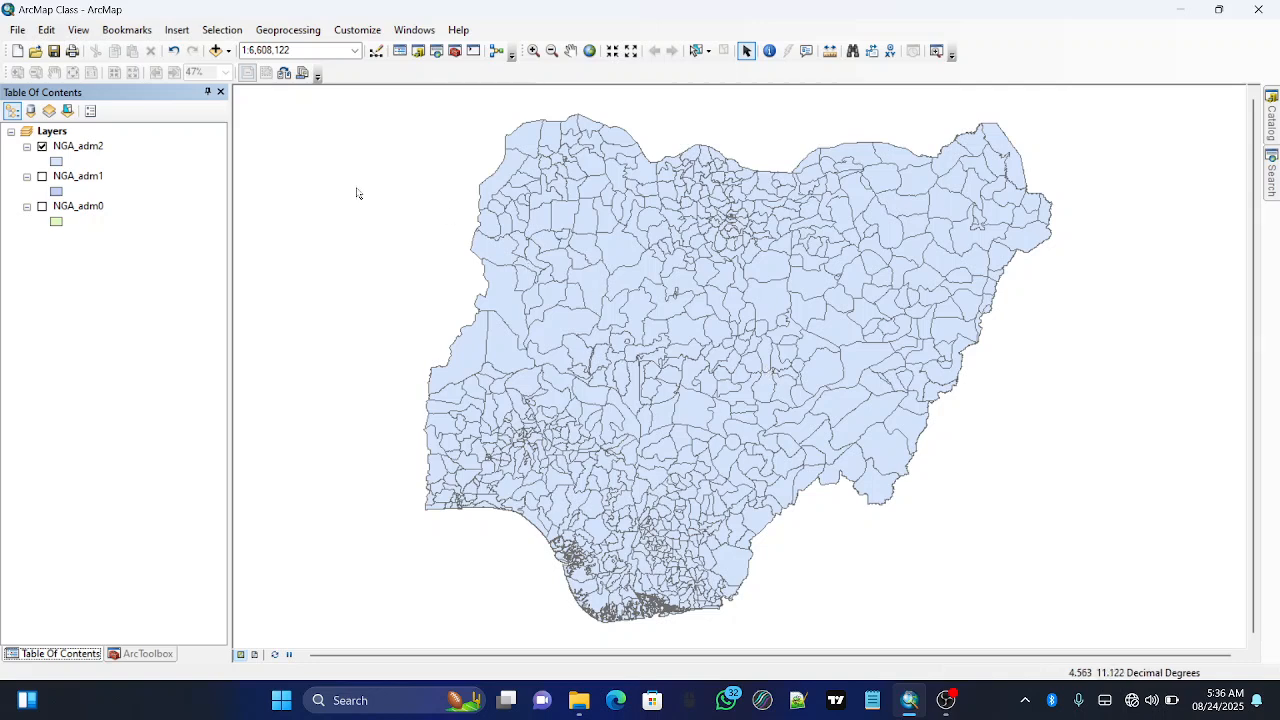
left_click(42, 147)
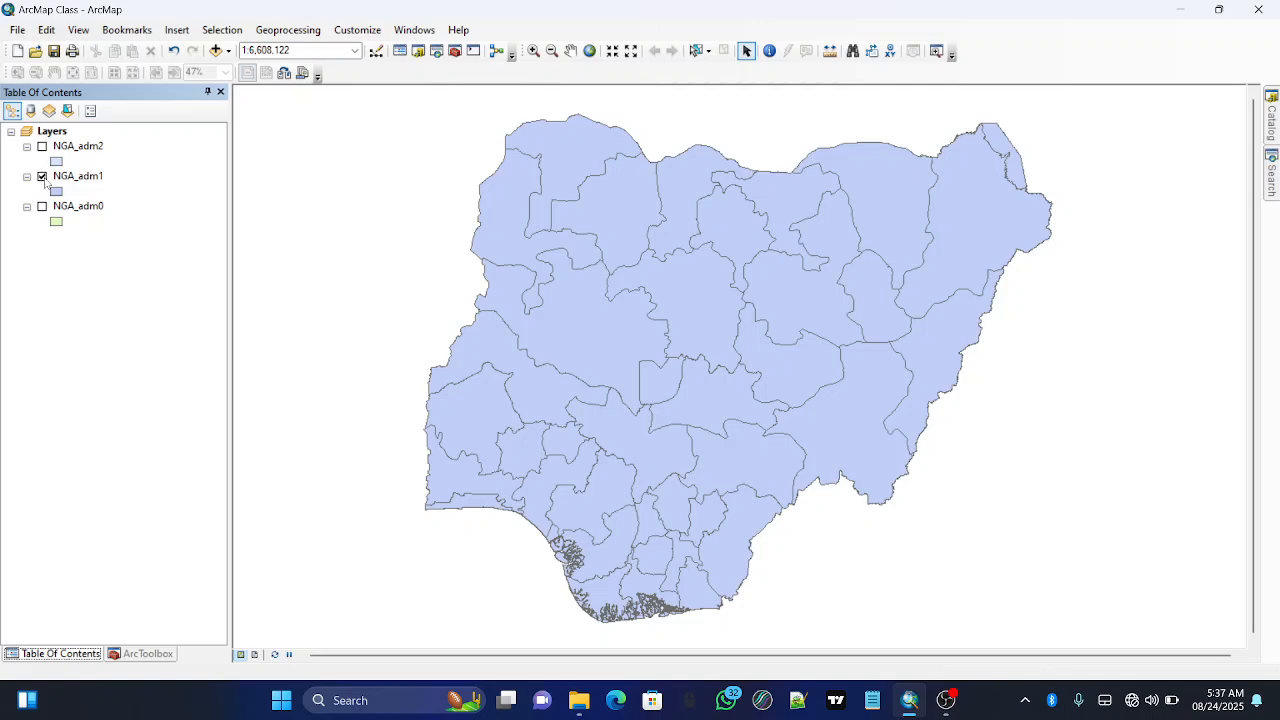
Turn on feature labels for the NGA_adm1 layer
right_click(96, 180)
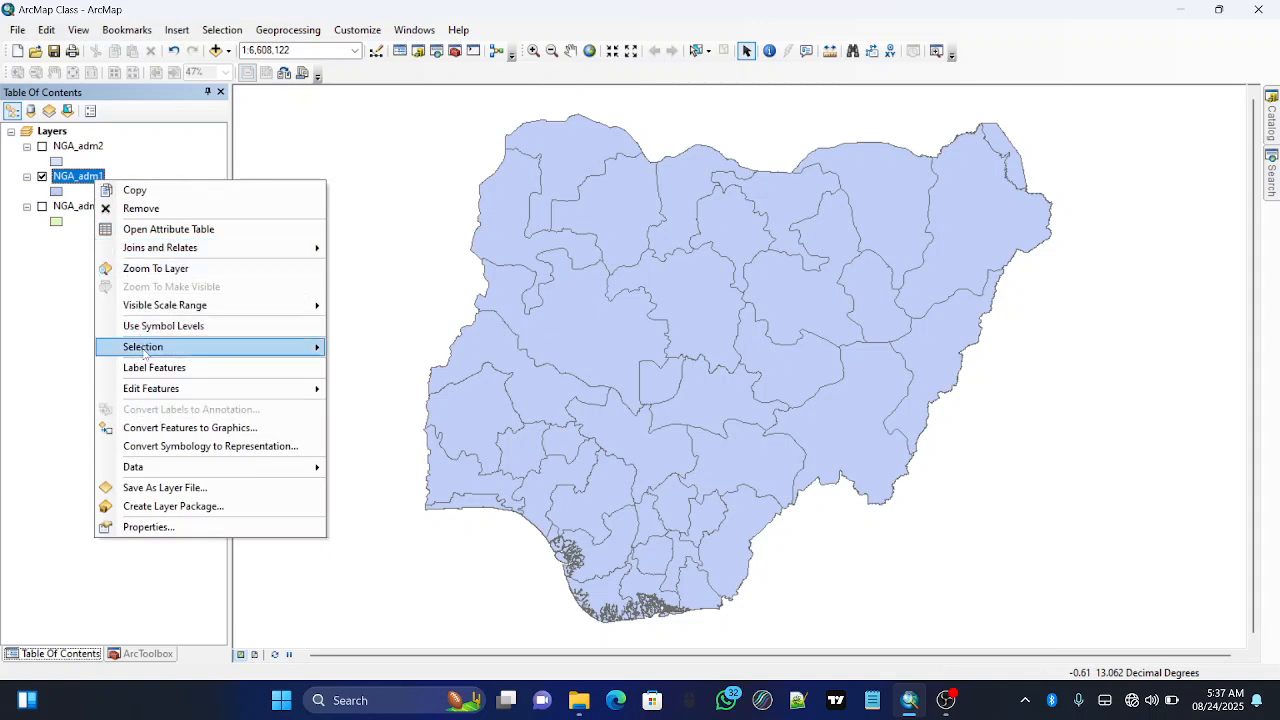
mouse_move(143, 348)
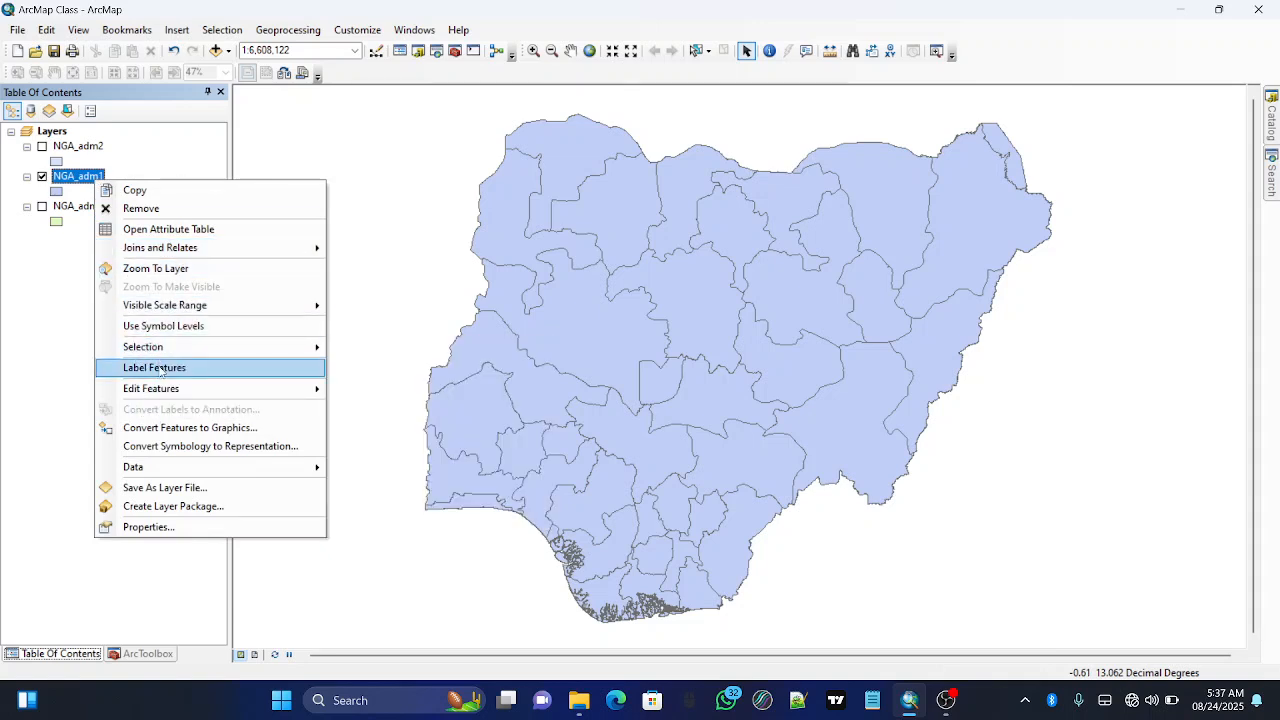
left_click(160, 368)
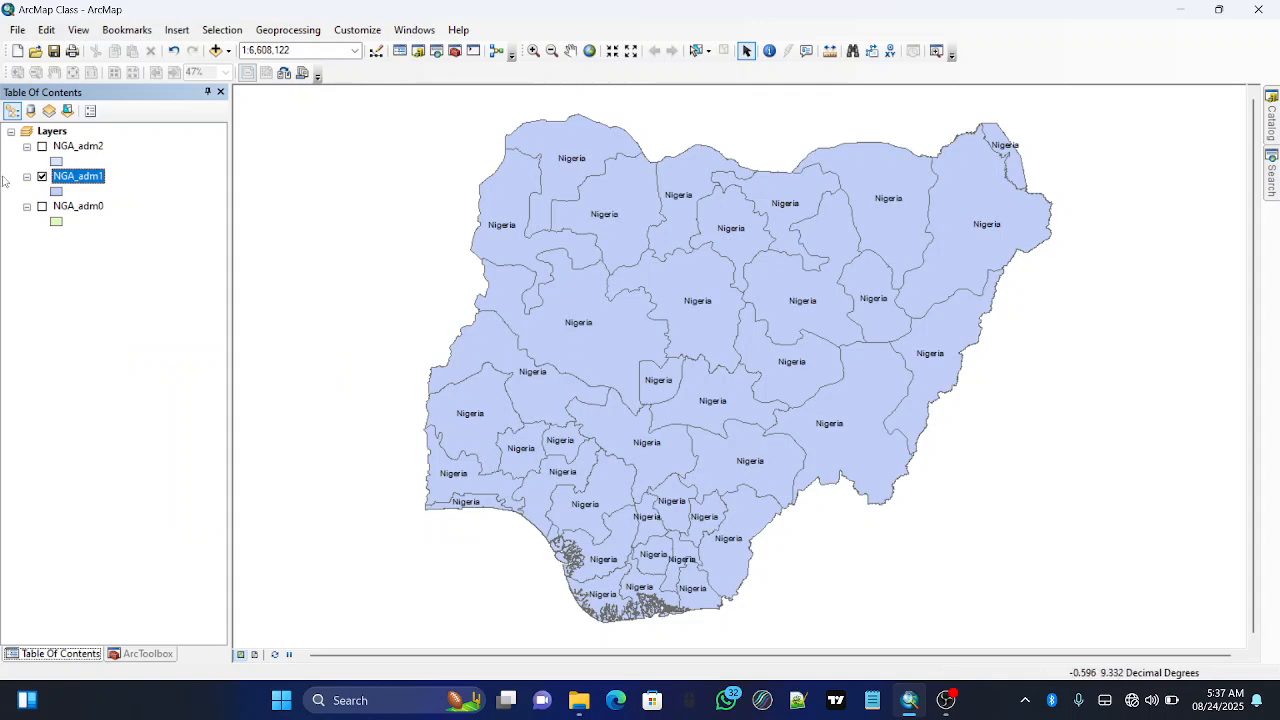
Set the label field of the NGA_adm1 layer to NAME_1 and apply the layer properties
double_click(85, 176)
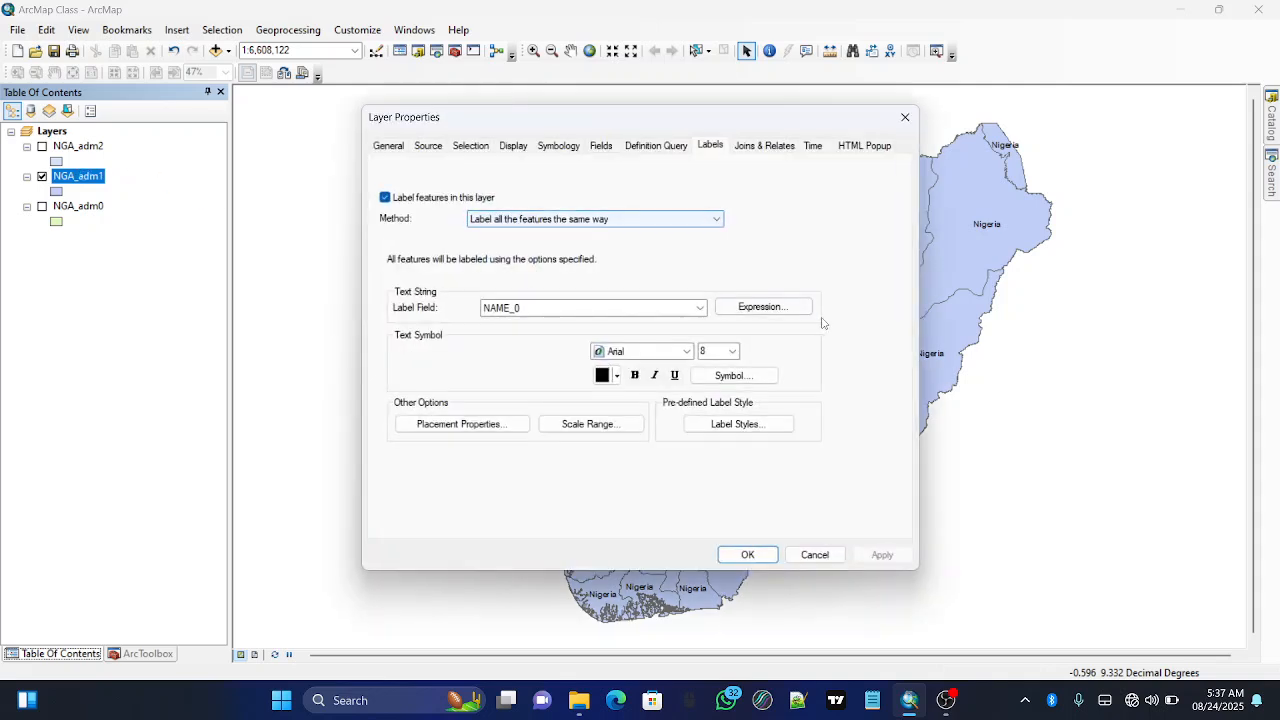
left_click(699, 308)
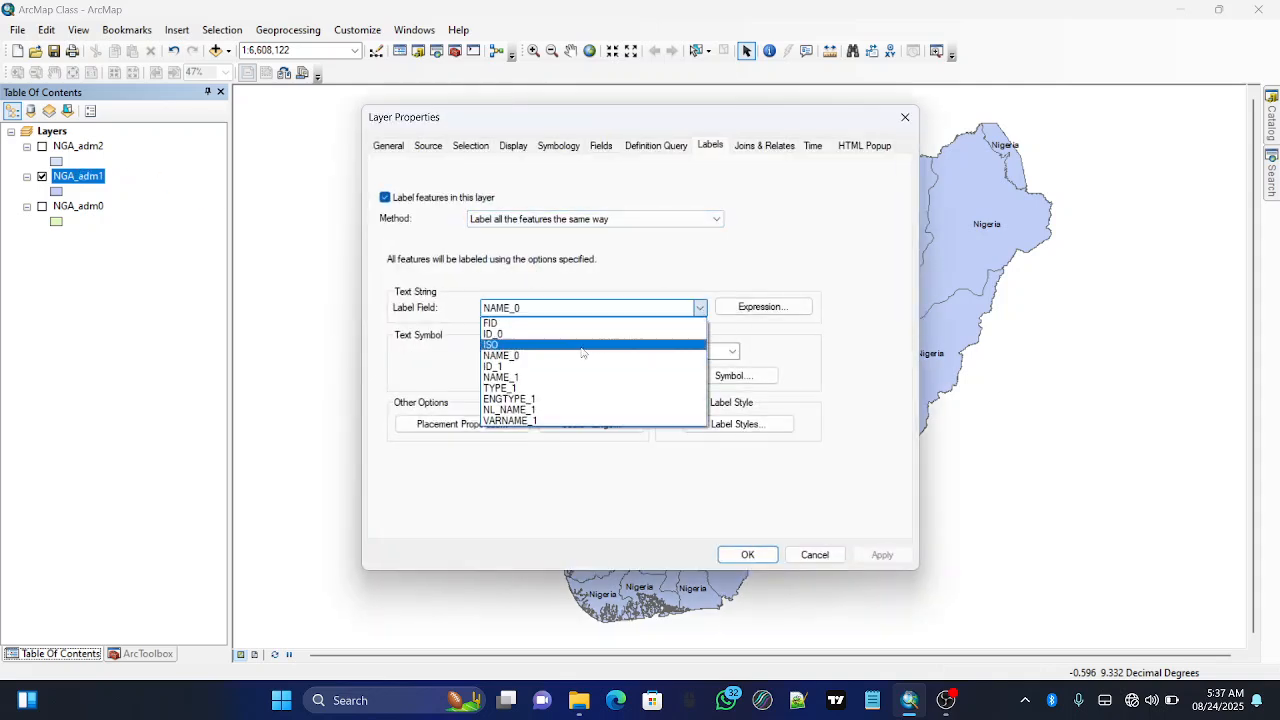
left_click(497, 377)
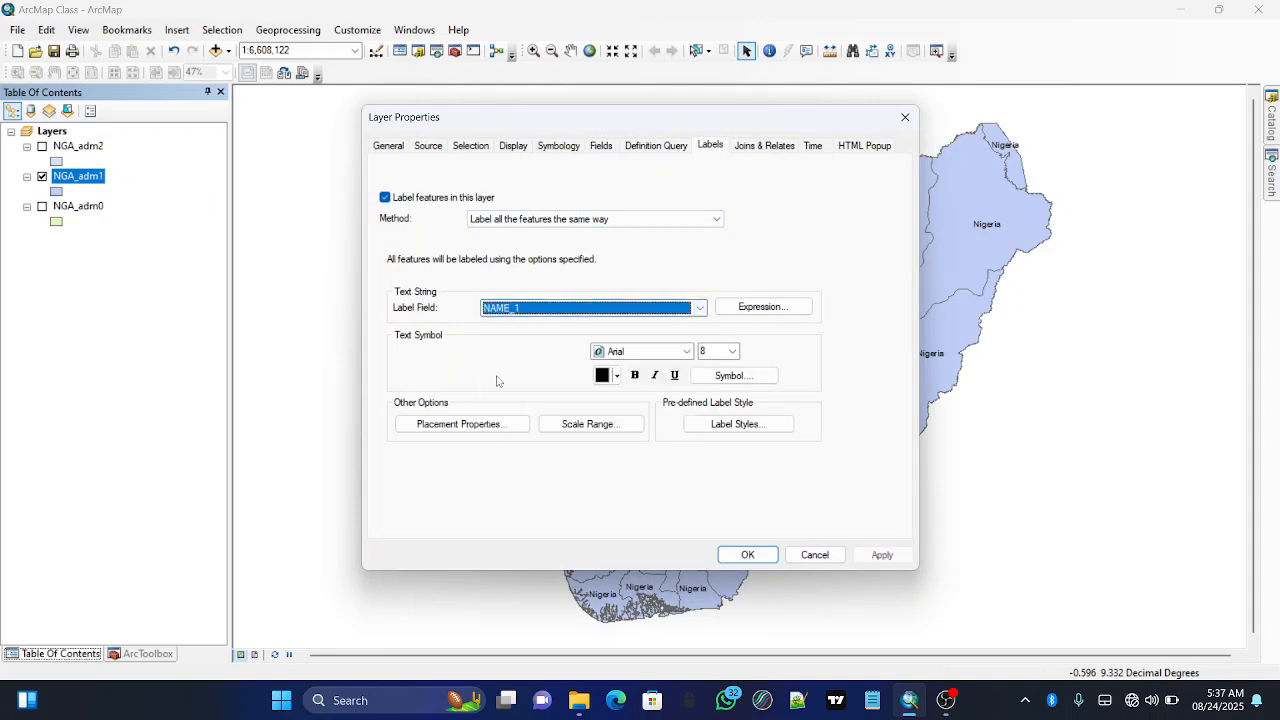
left_click(884, 555)
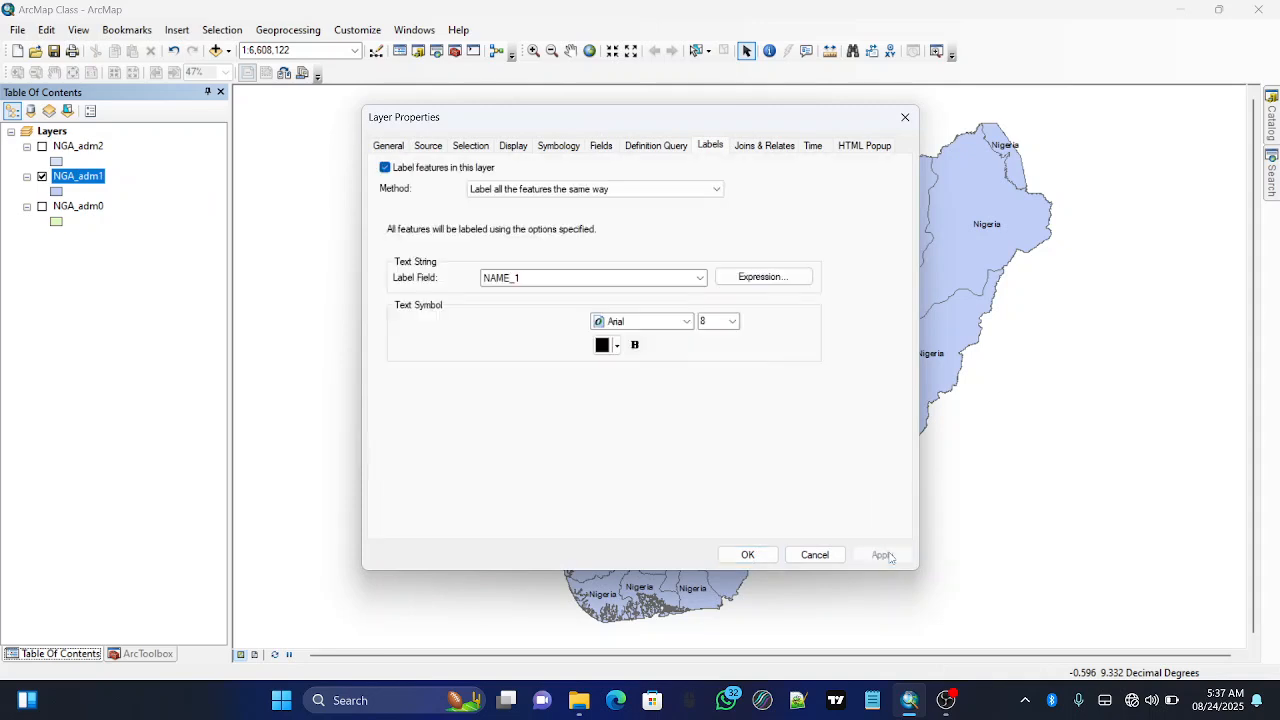
left_click(740, 558)
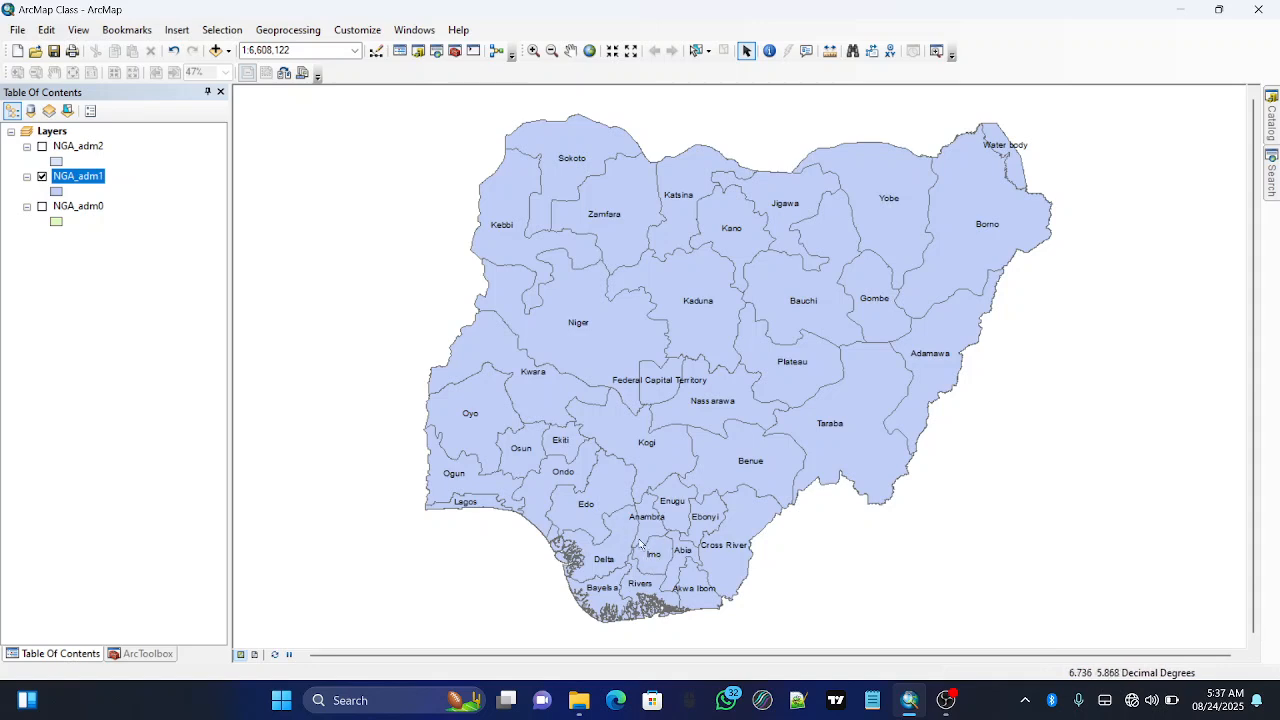
left_click(152, 295)
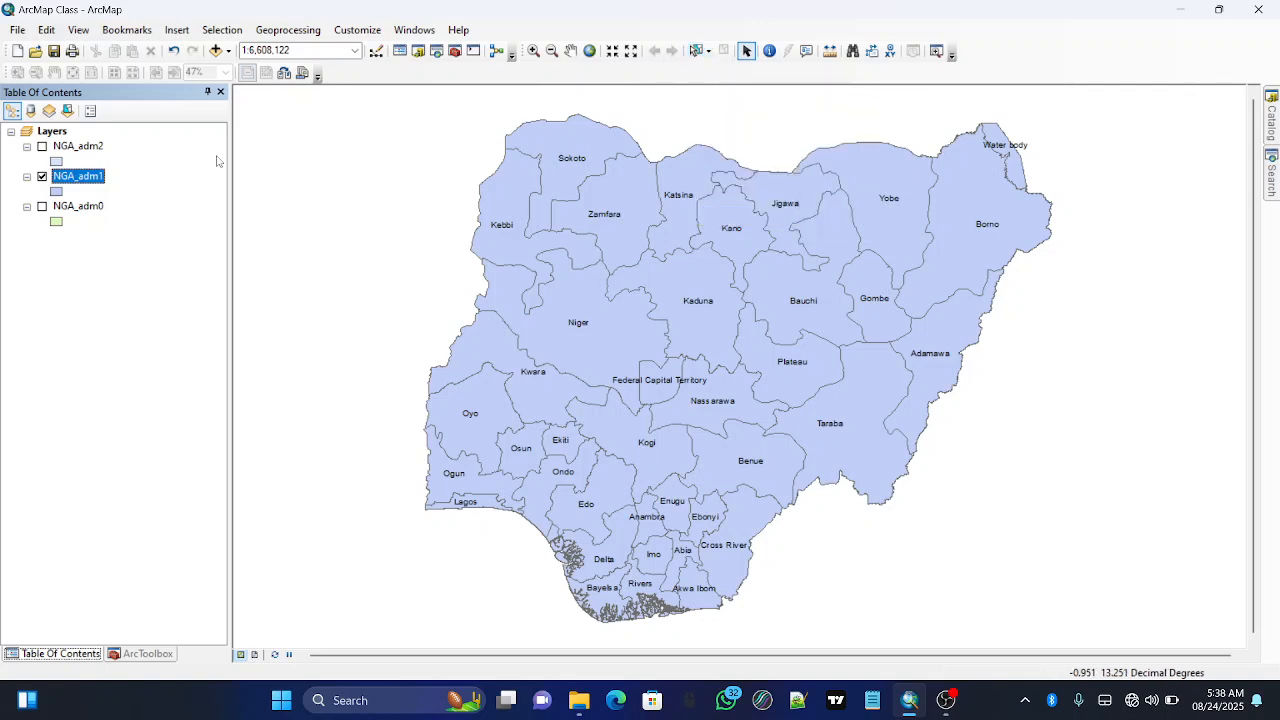
right_click(96, 179)
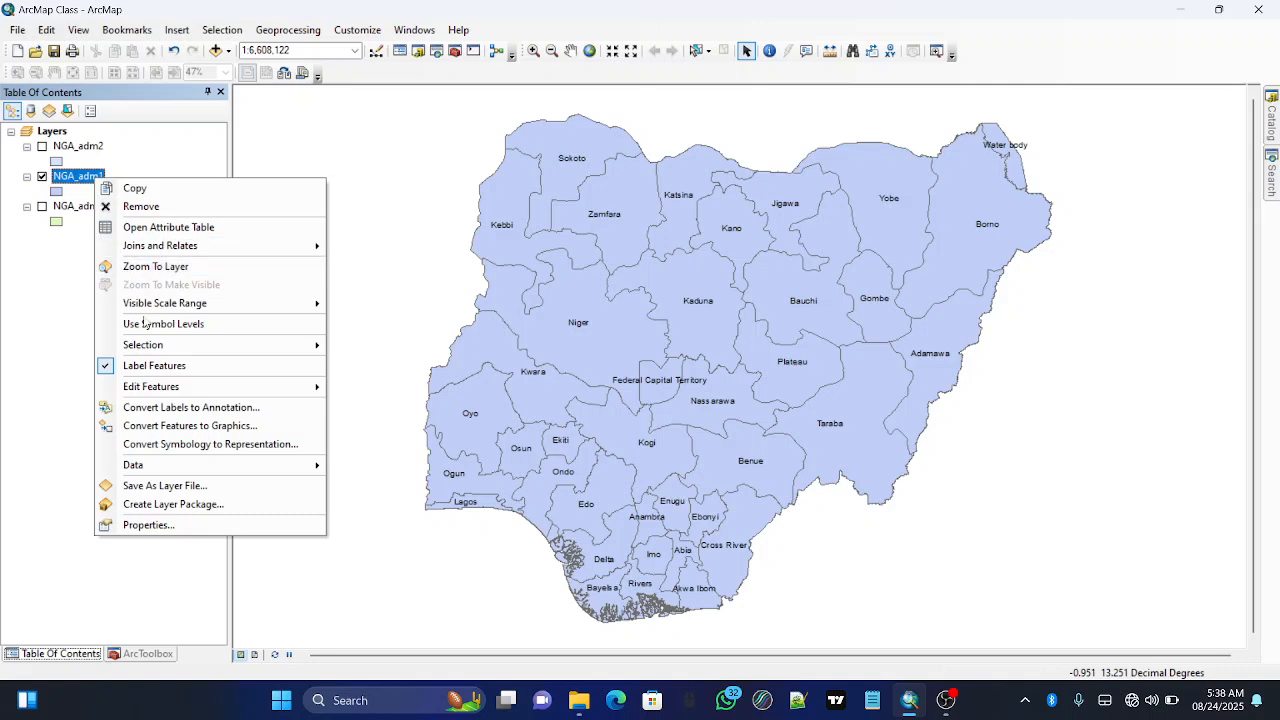
mouse_move(213, 350)
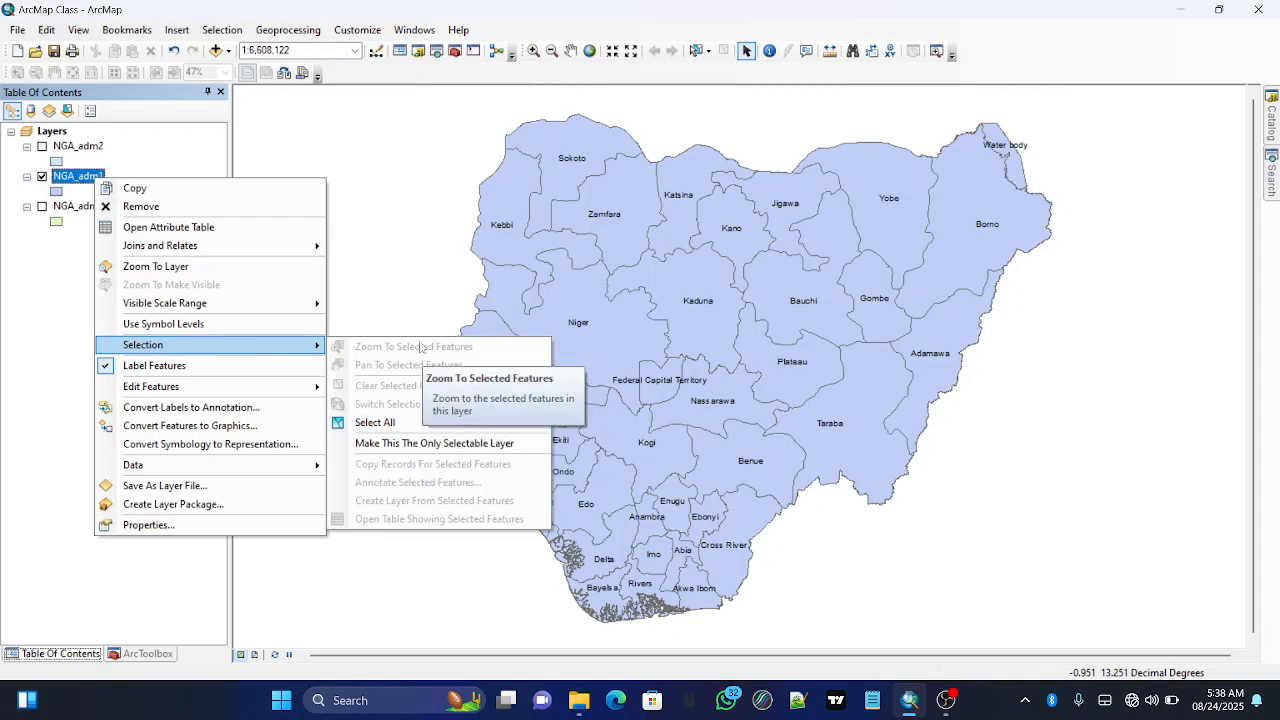
left_click(390, 259)
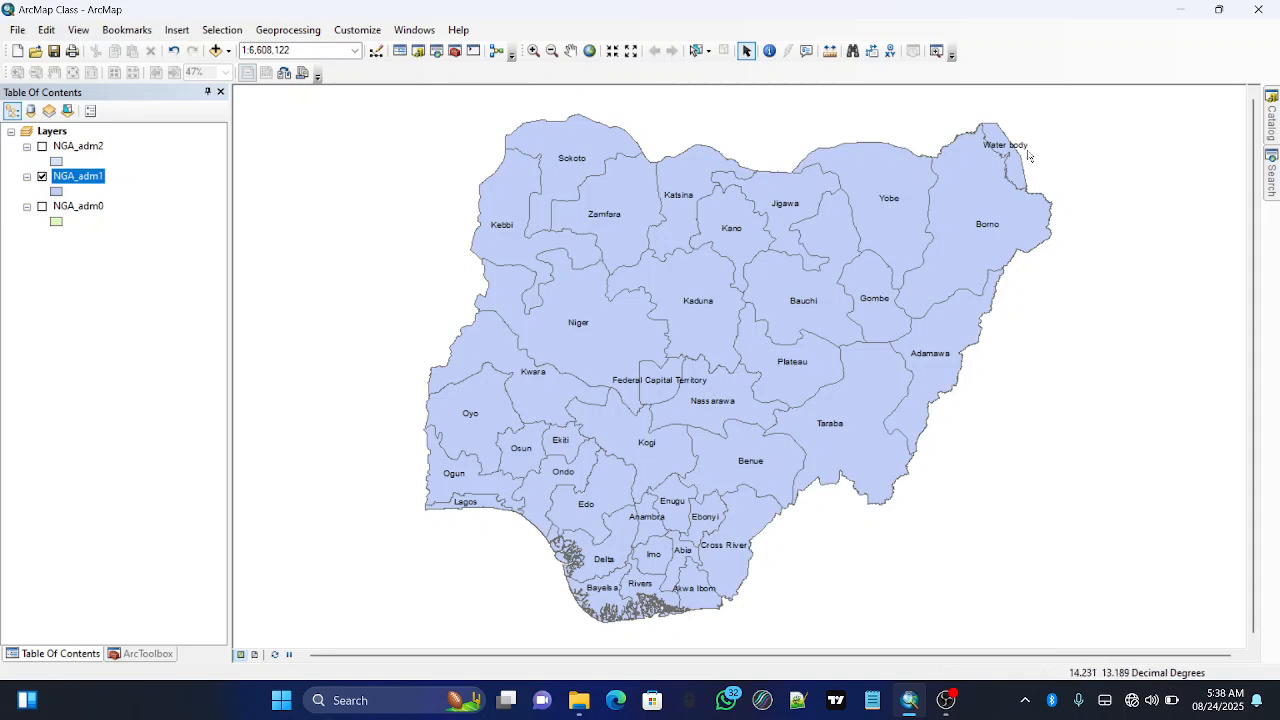
left_click(1271, 118)
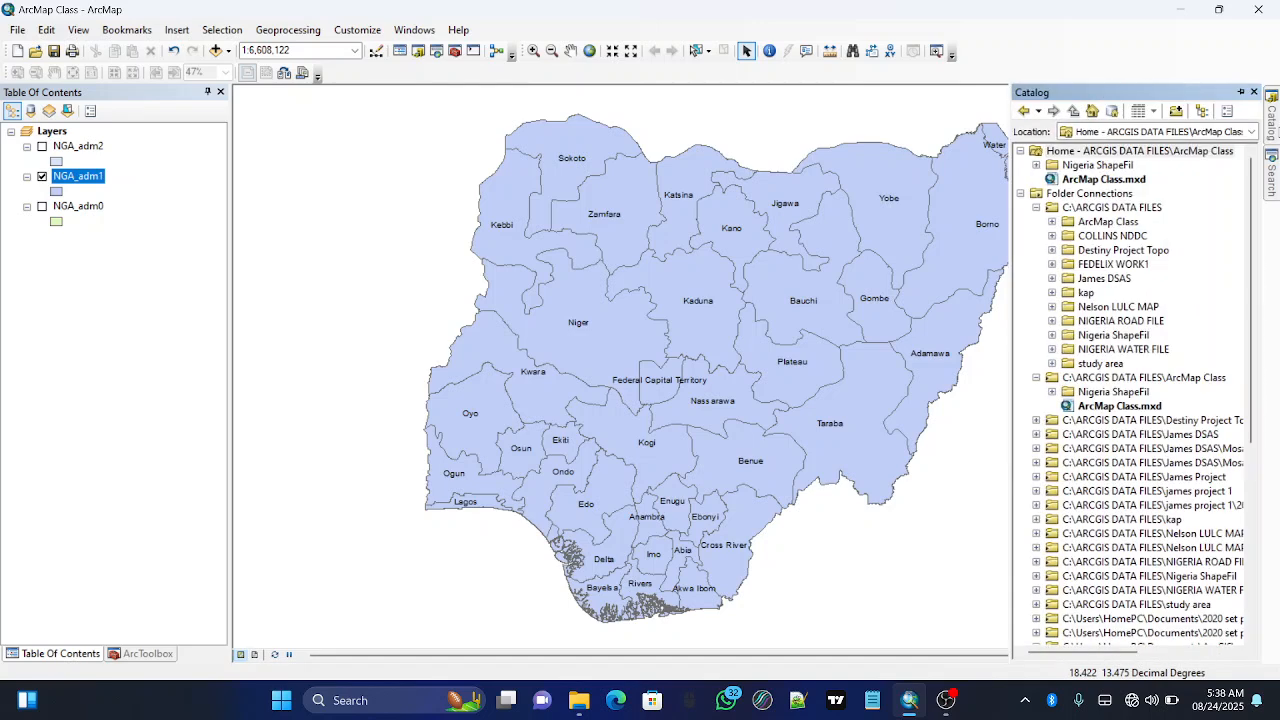
left_click(131, 275)
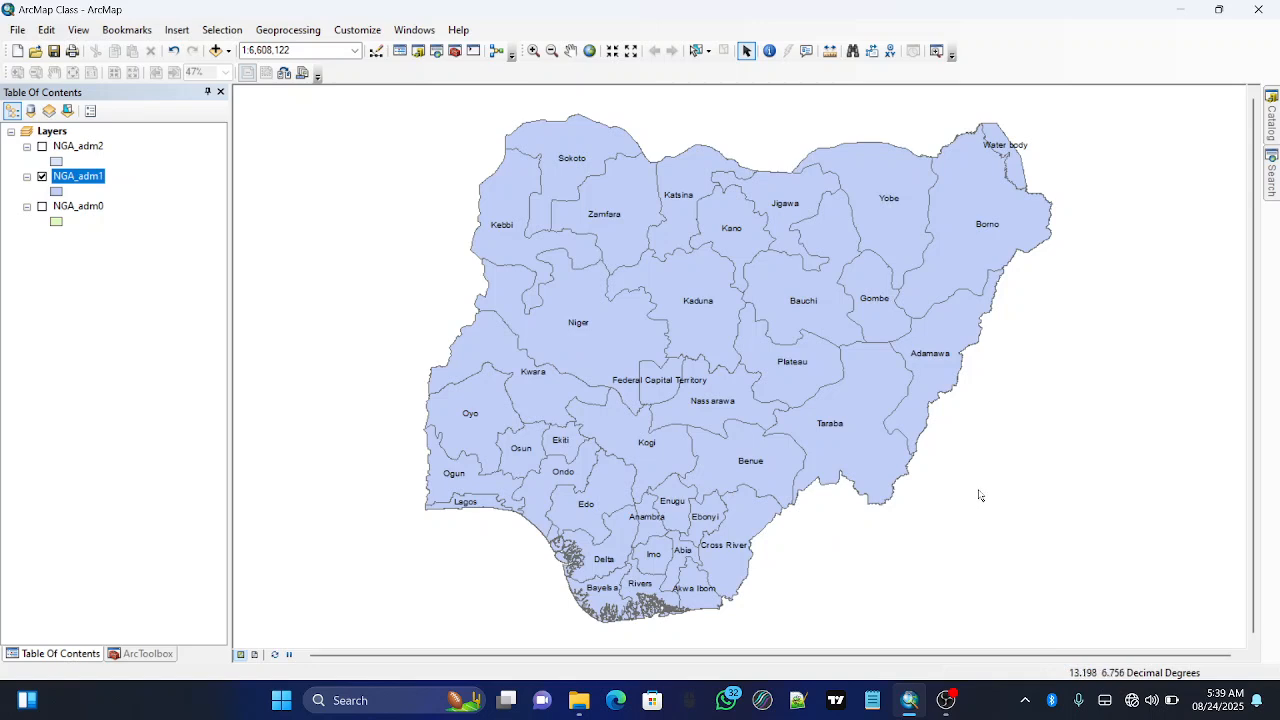
scroll(980, 495, "down", 1)
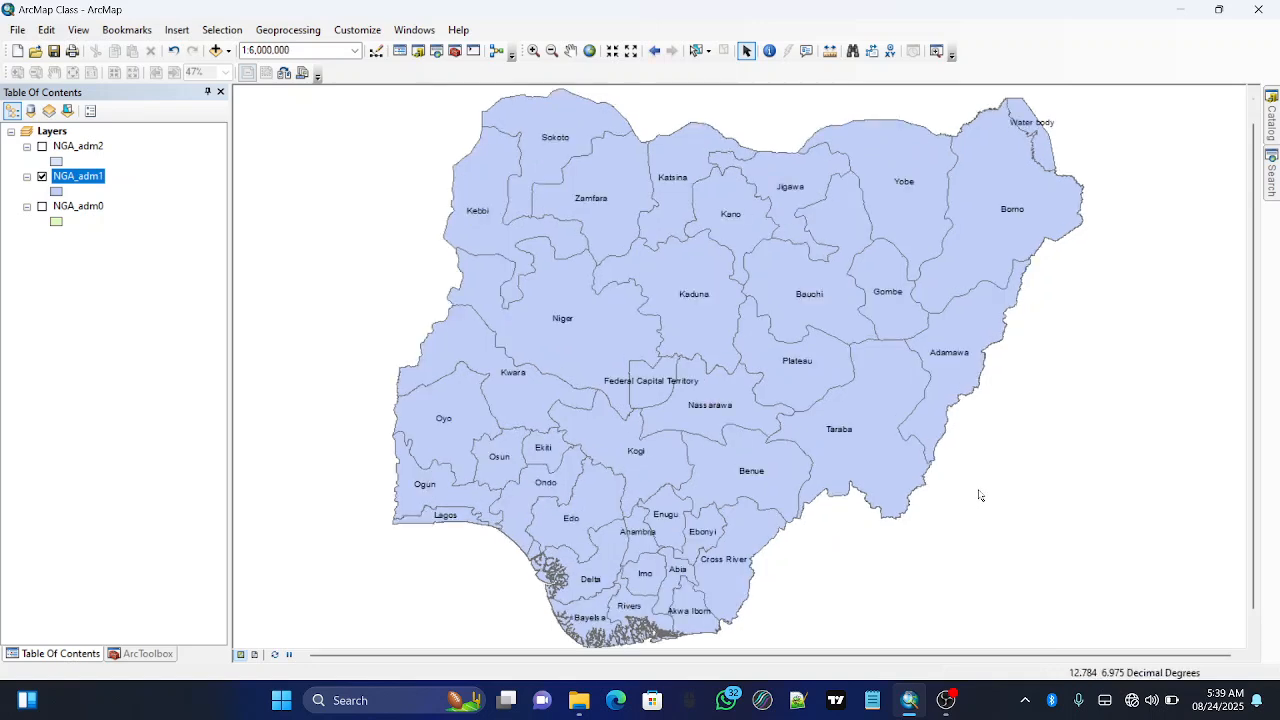